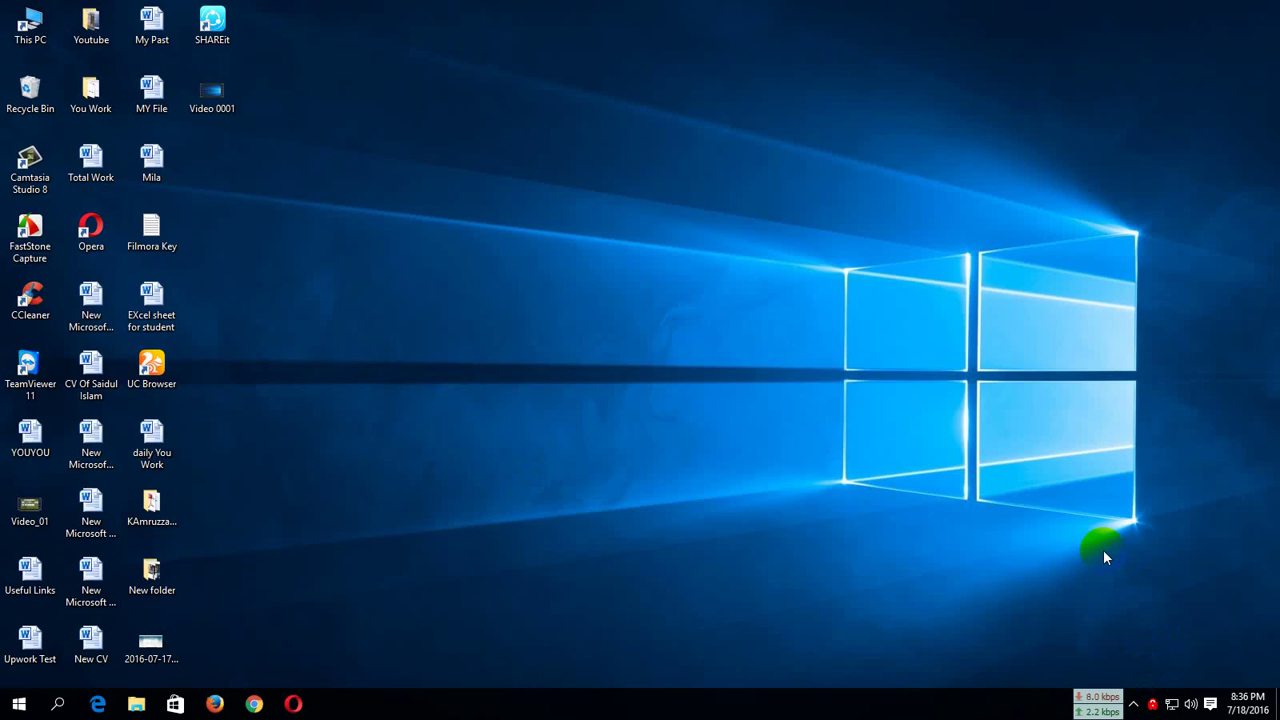
Turn DNS leak protection off and back on in the Private Internet Access VPN settings, then save the settings
right_click(1152, 703)
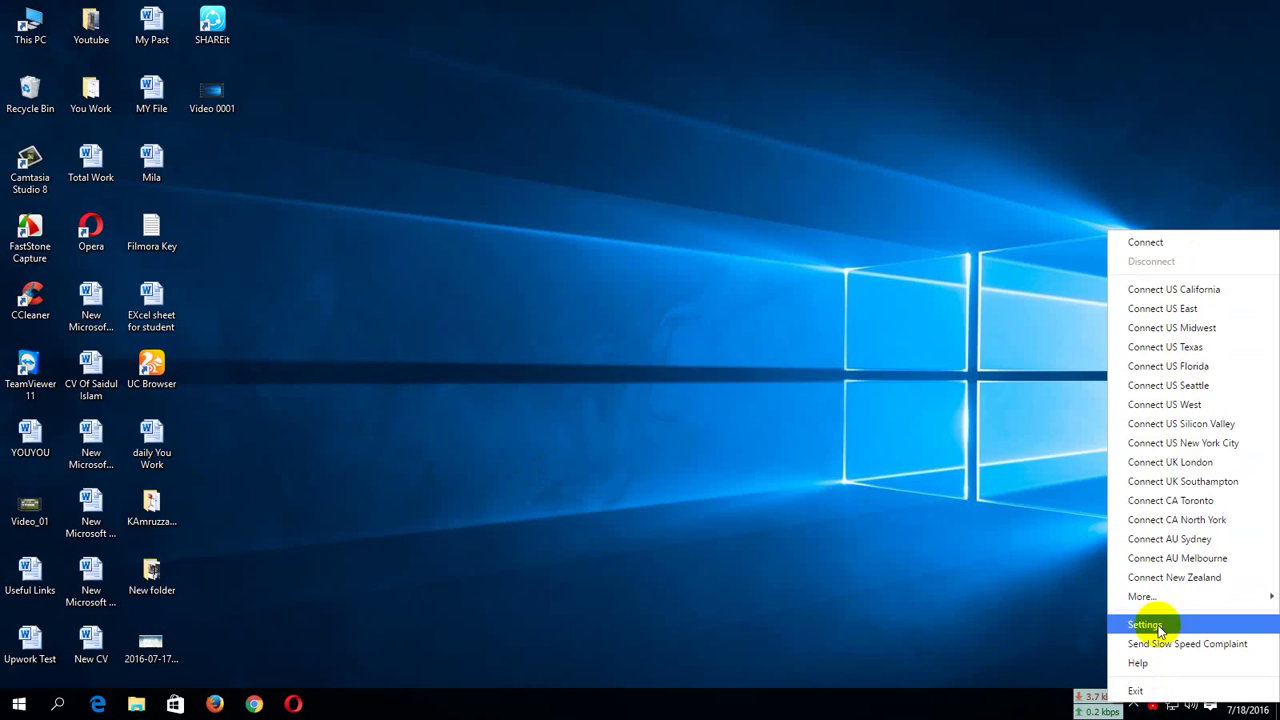
click(1157, 627)
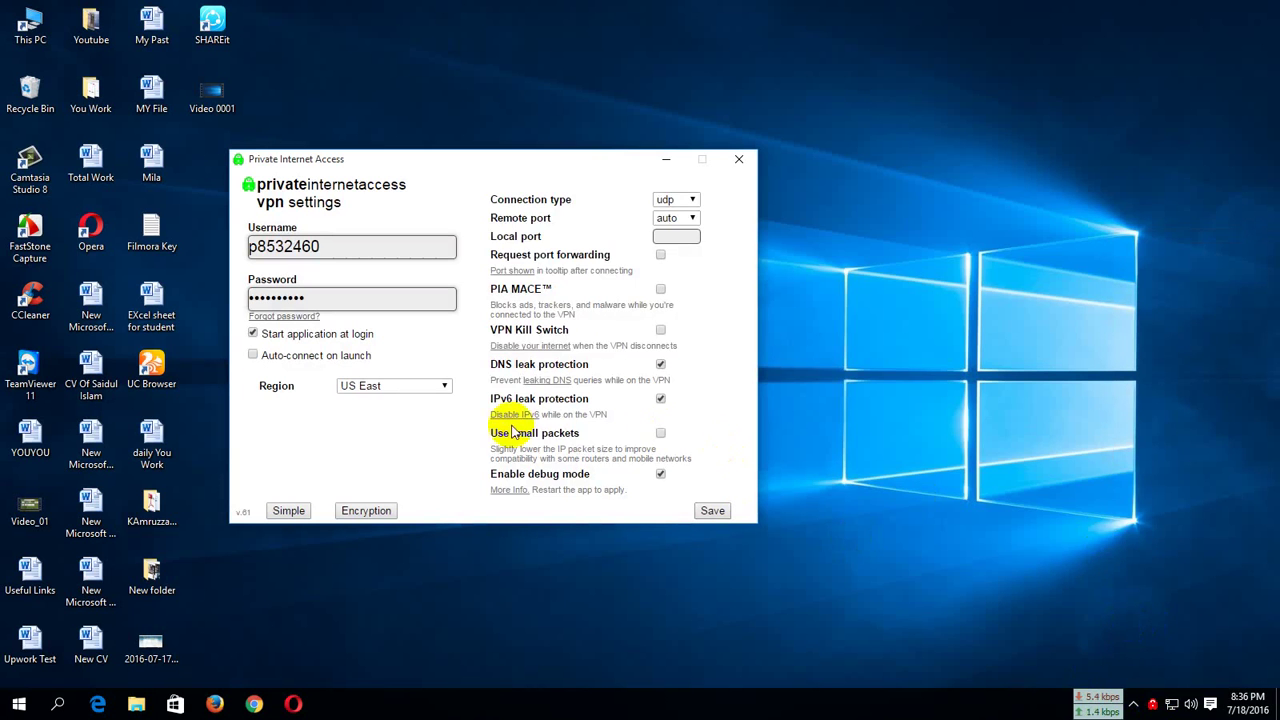
drag(491, 366, 662, 366)
click(580, 370)
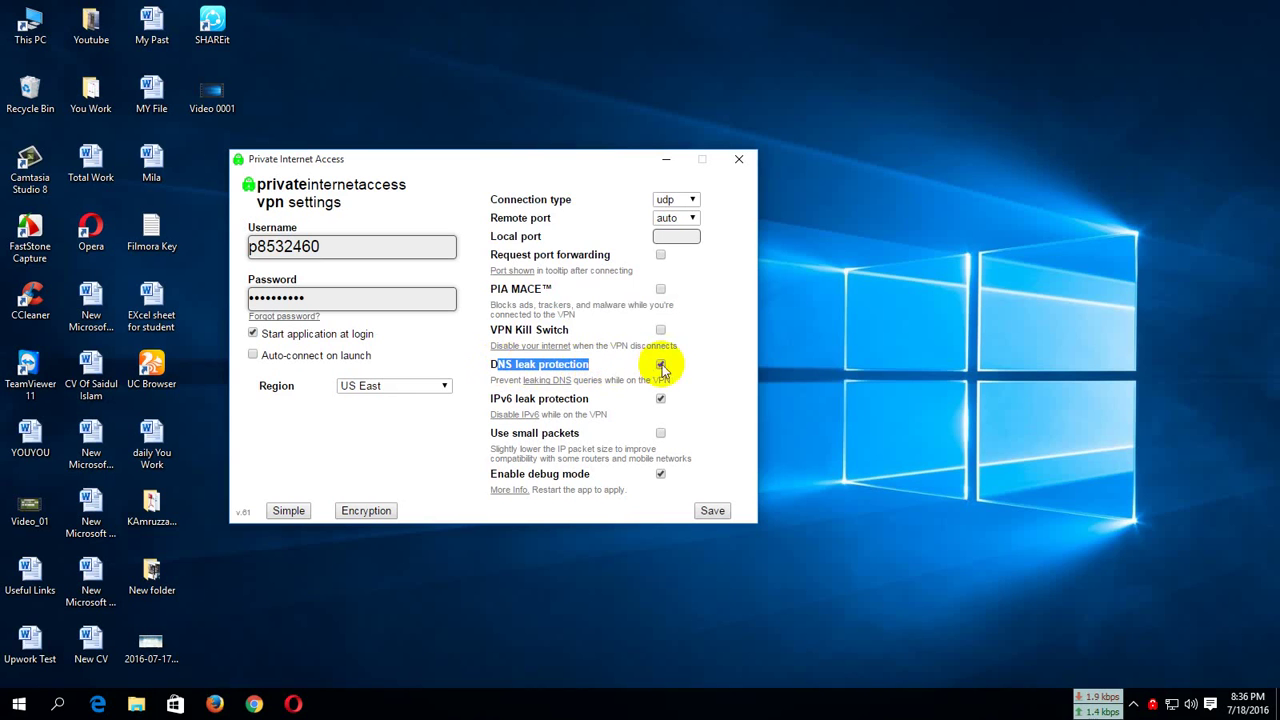
click(661, 365)
click(500, 388)
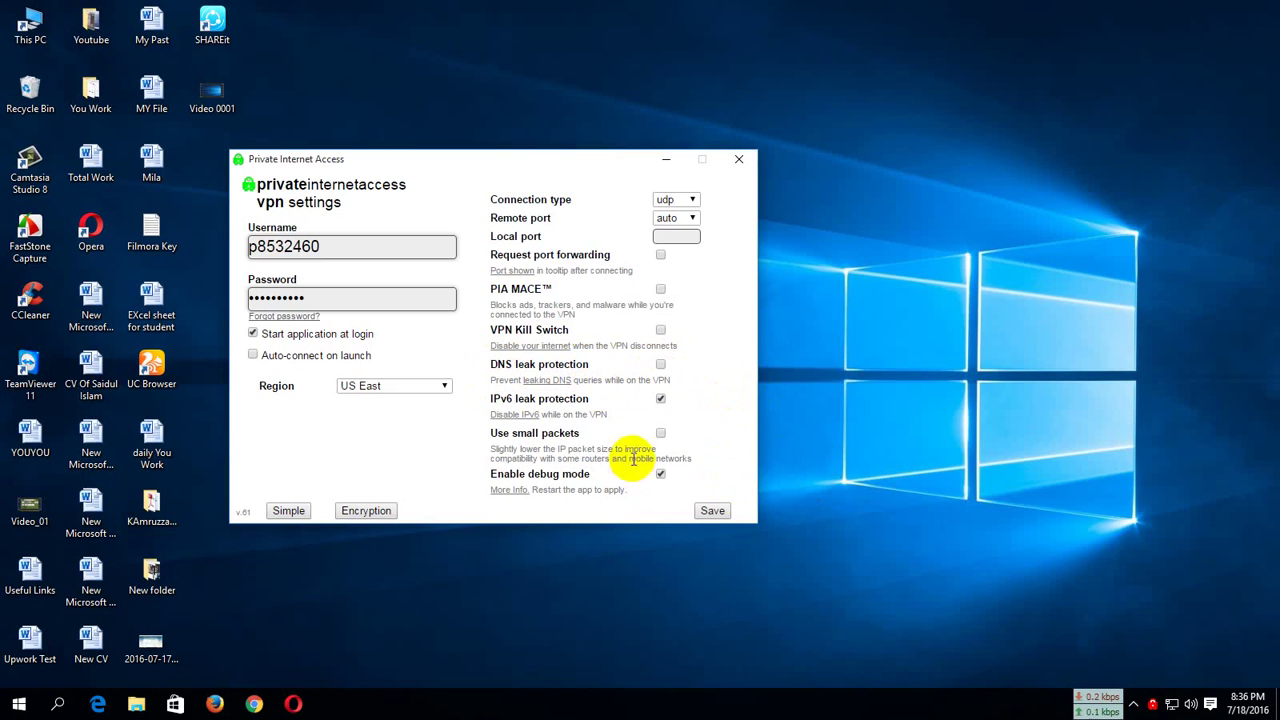
click(660, 364)
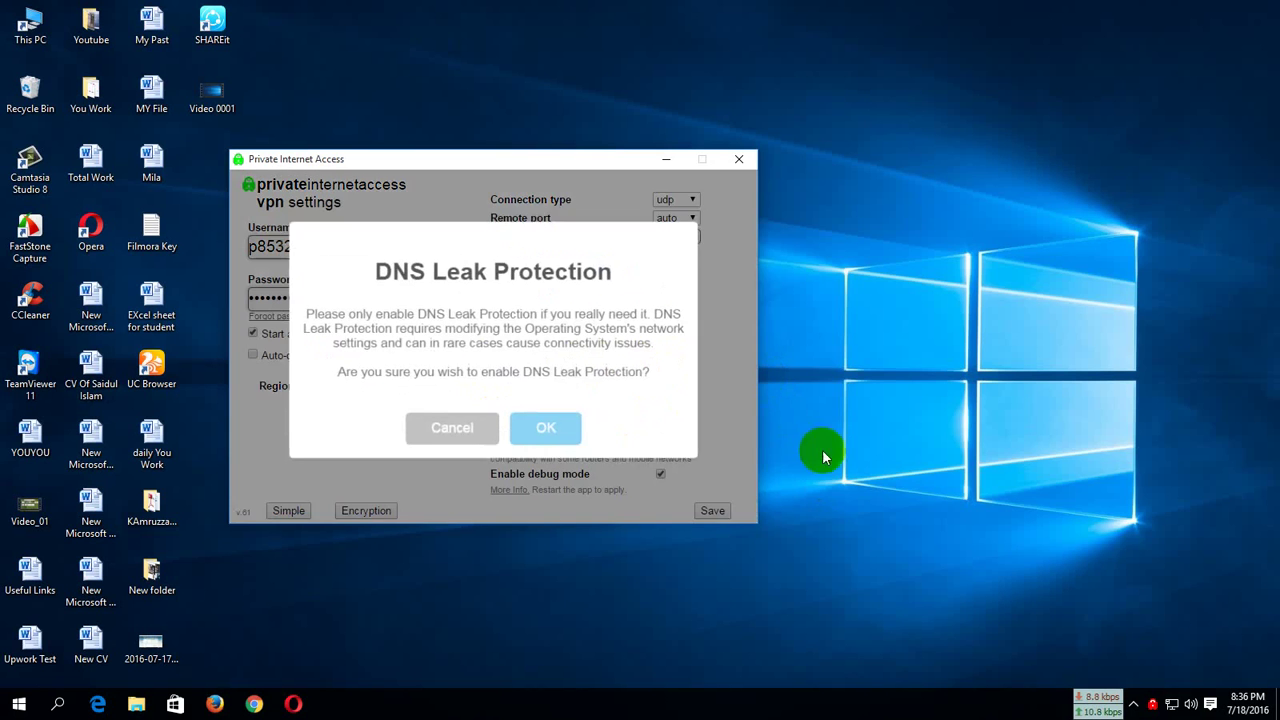
click(540, 428)
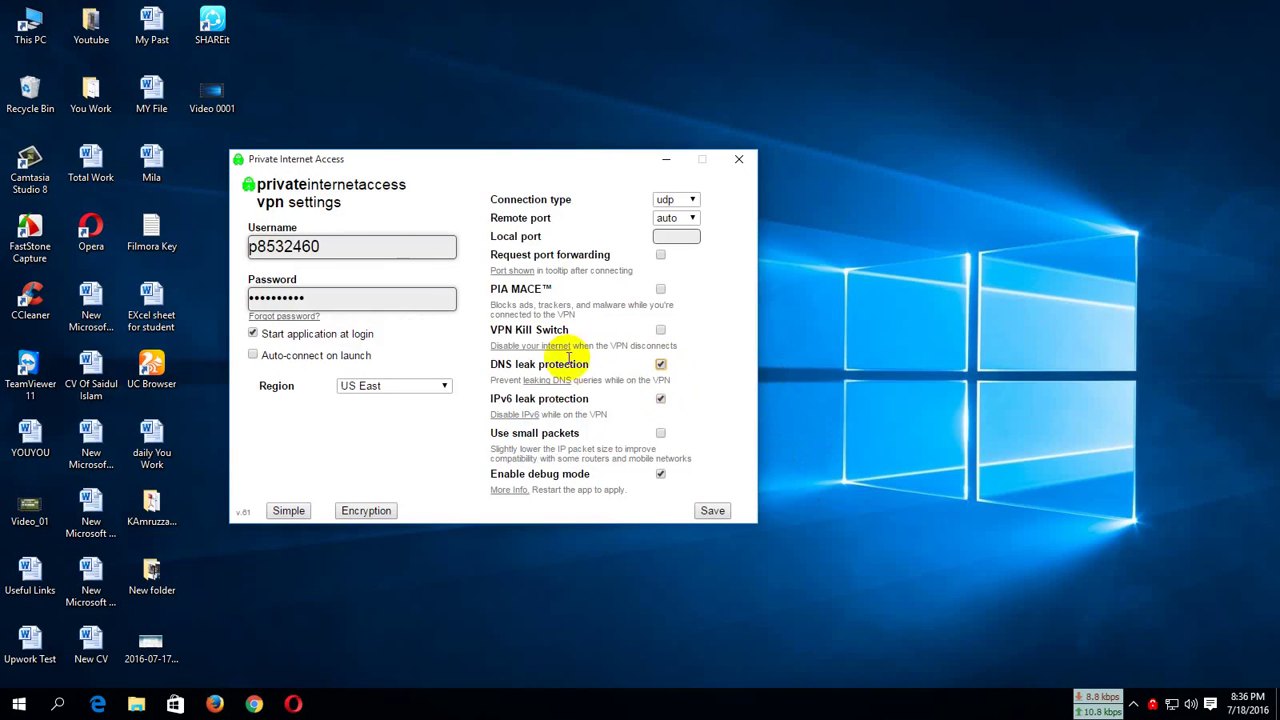
click(712, 512)
right_click(604, 272)
click(651, 321)
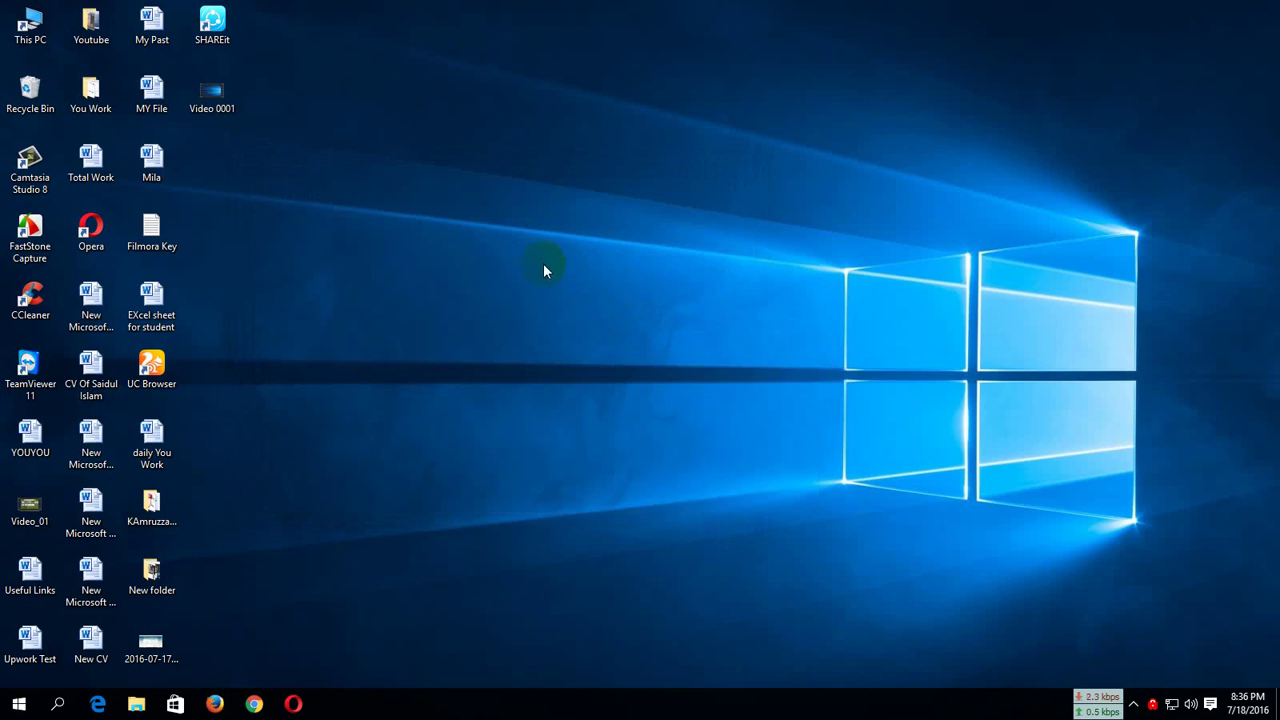
right_click(543, 263)
click(623, 310)
Connect the Private Internet Access VPN to US East and dismiss the connection notification
right_click(1155, 707)
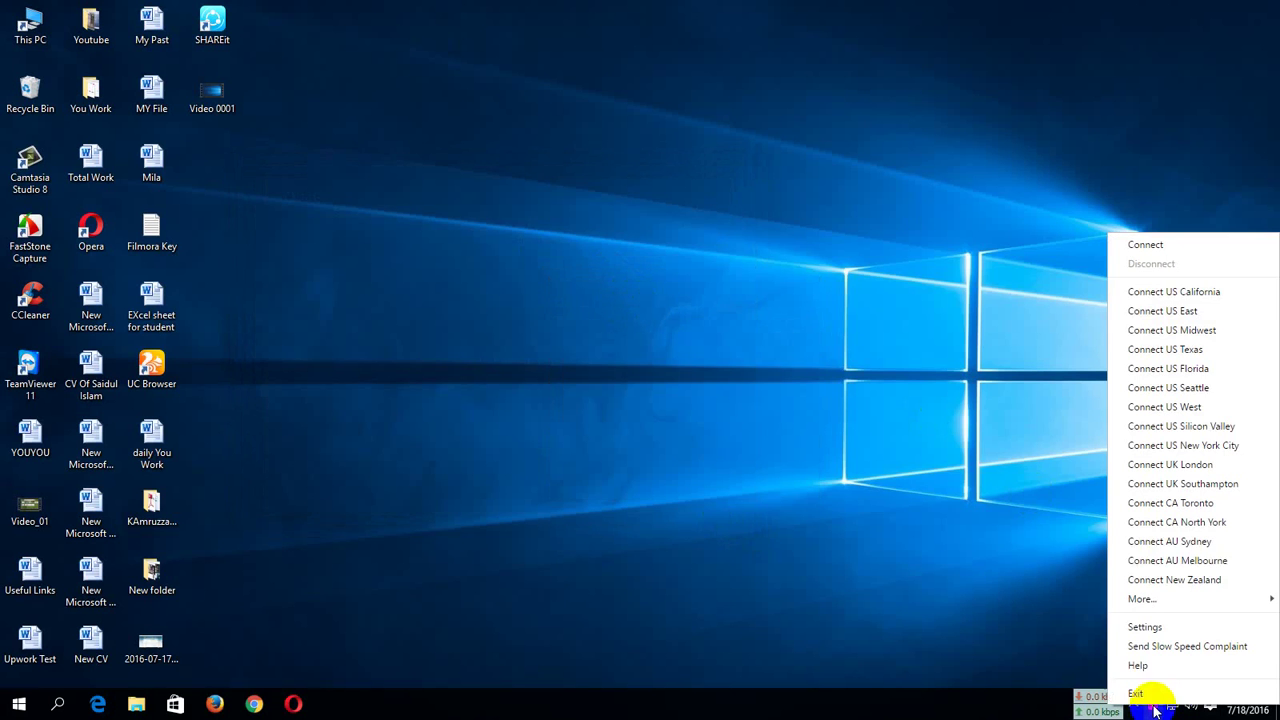
click(1196, 312)
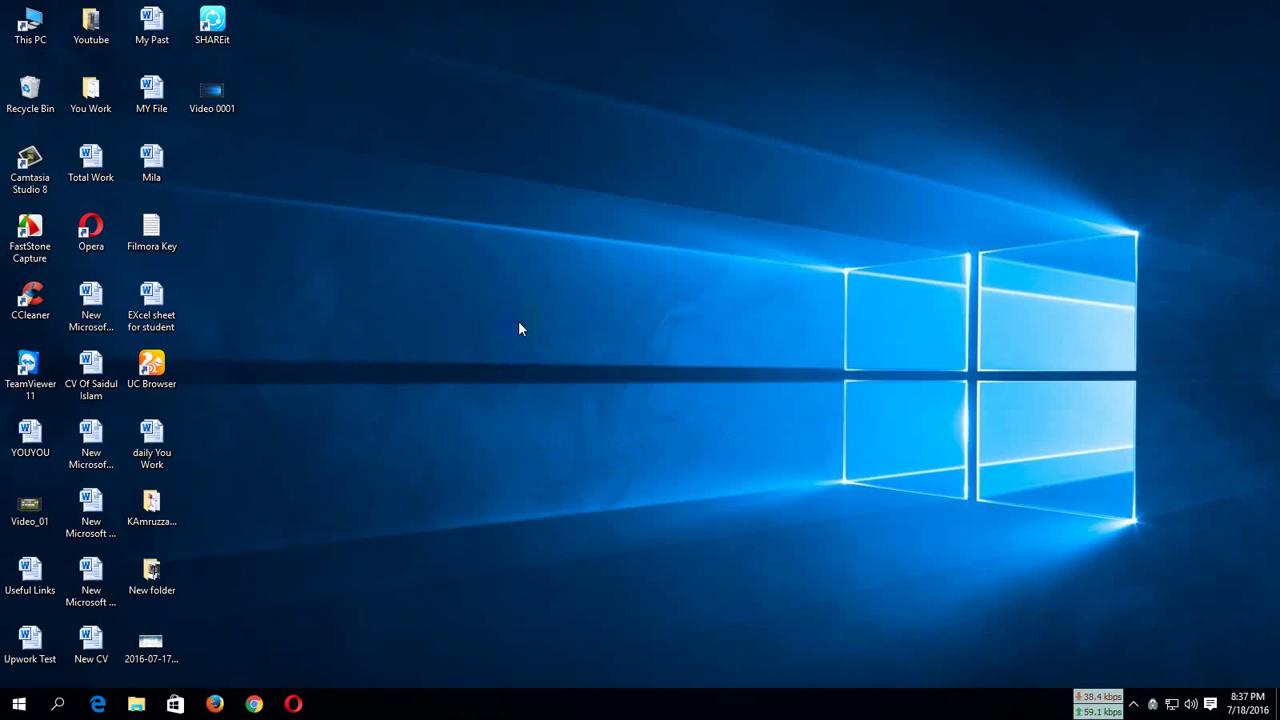
right_click(471, 297)
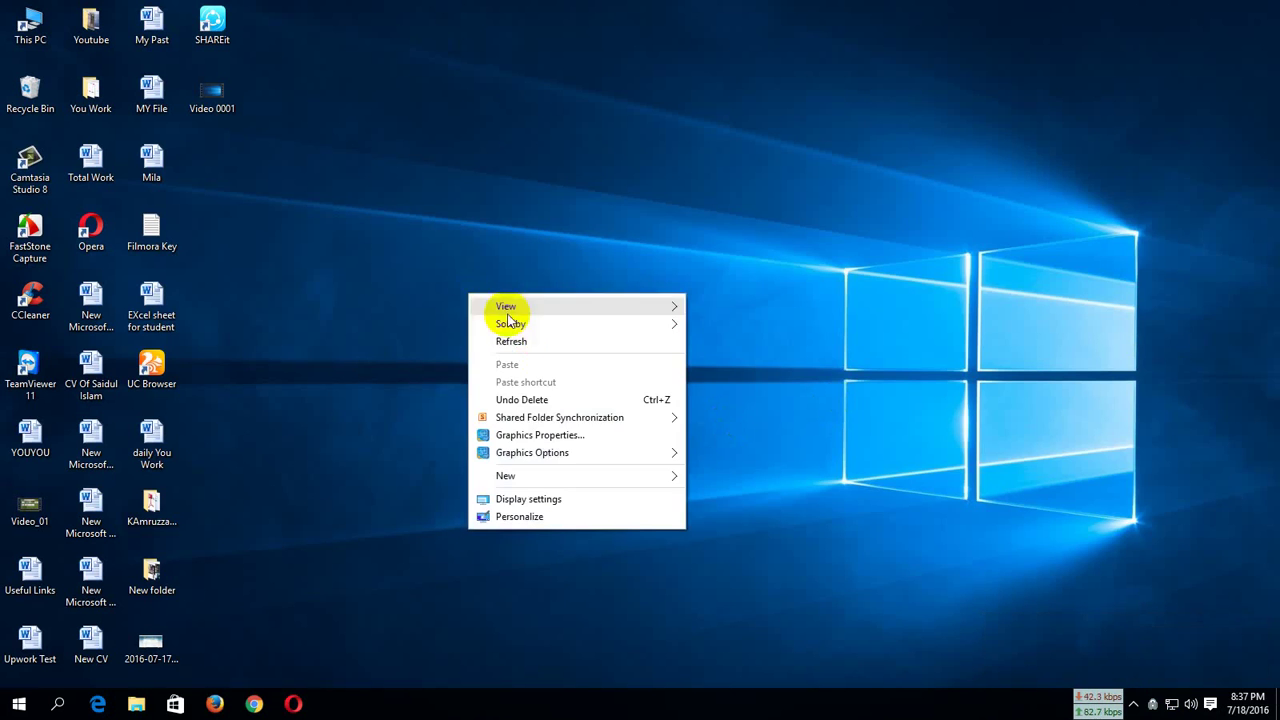
click(541, 343)
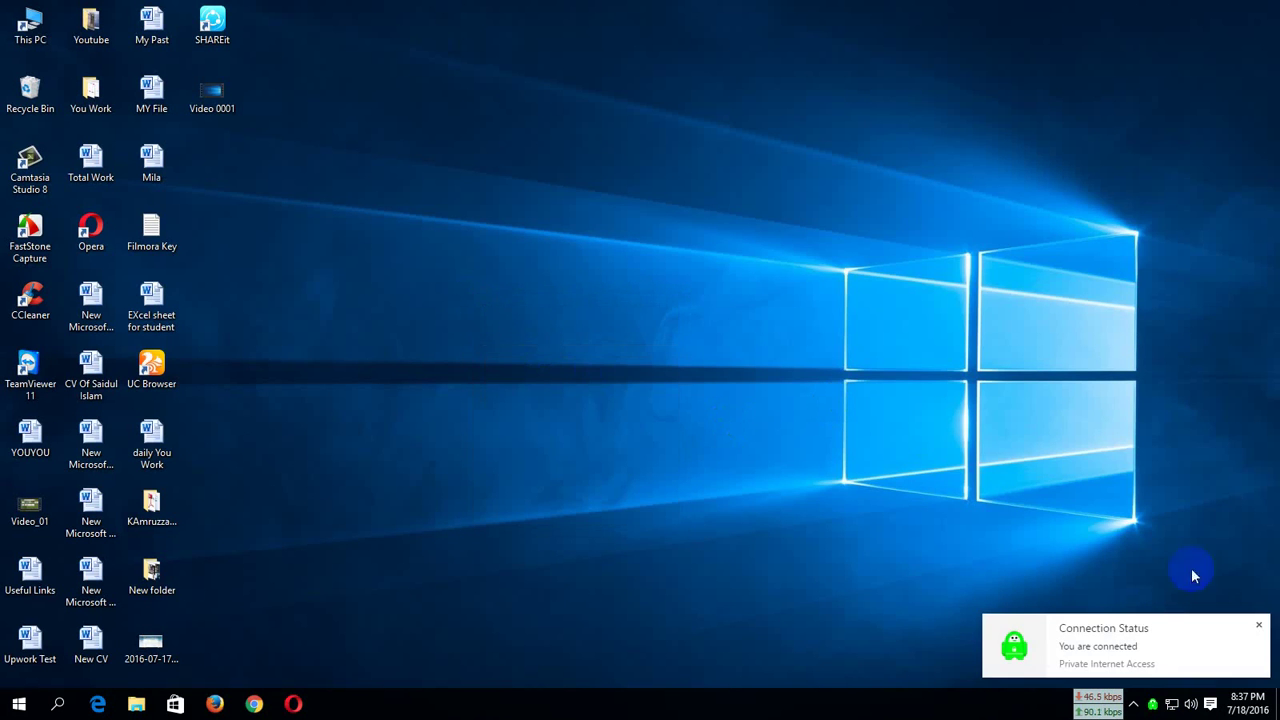
click(1258, 625)
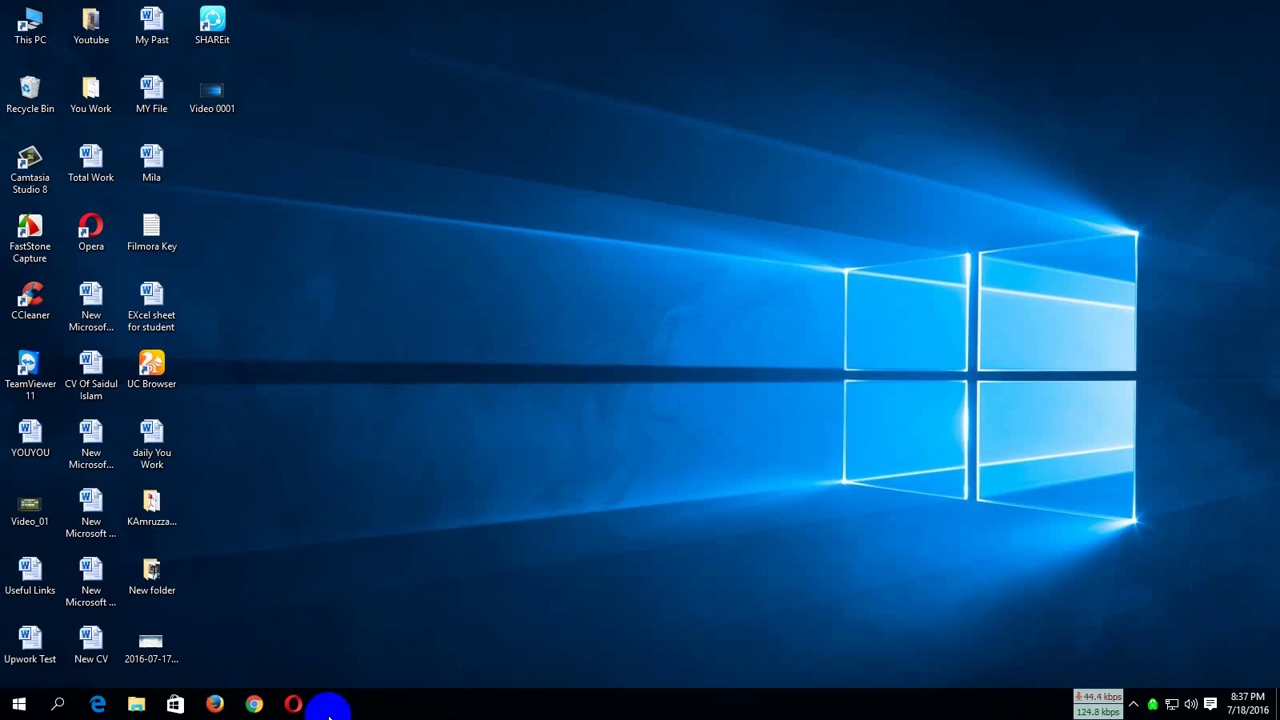
Switch to Opera and check the IP address, location, DNS and browser details on whoer.net
click(296, 704)
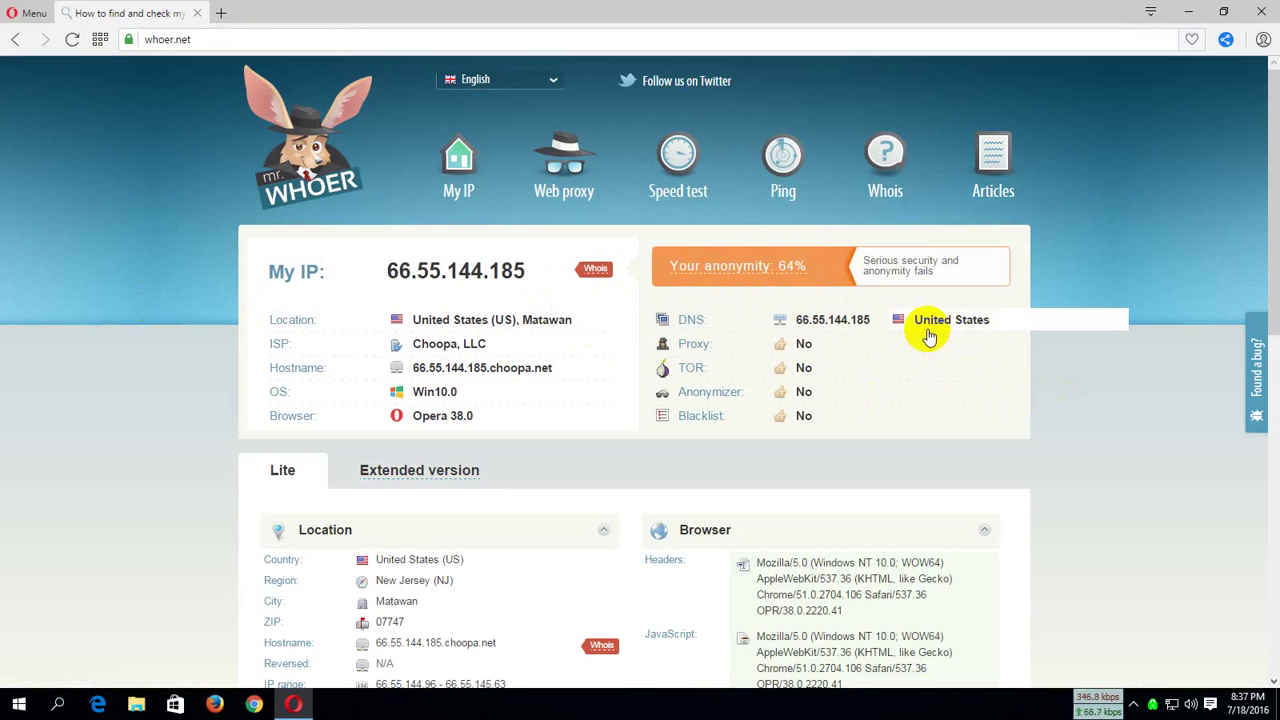
click(813, 289)
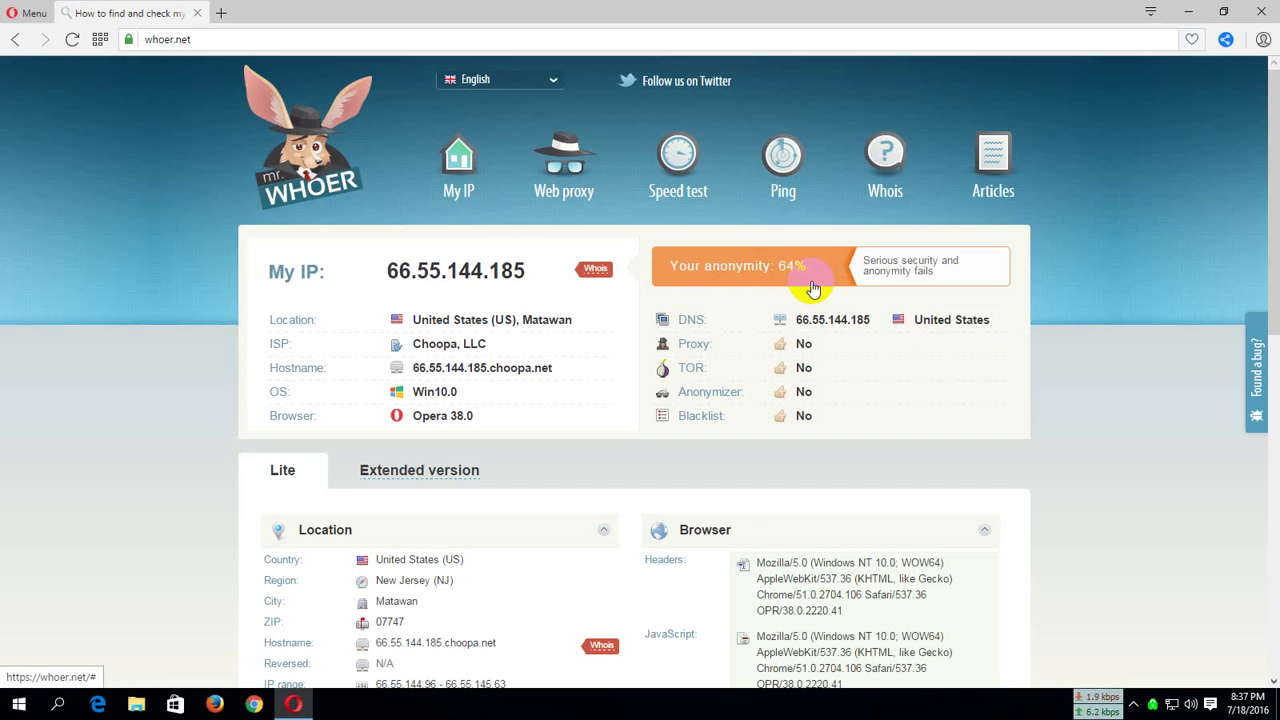
scroll(789, 409, down, 3)
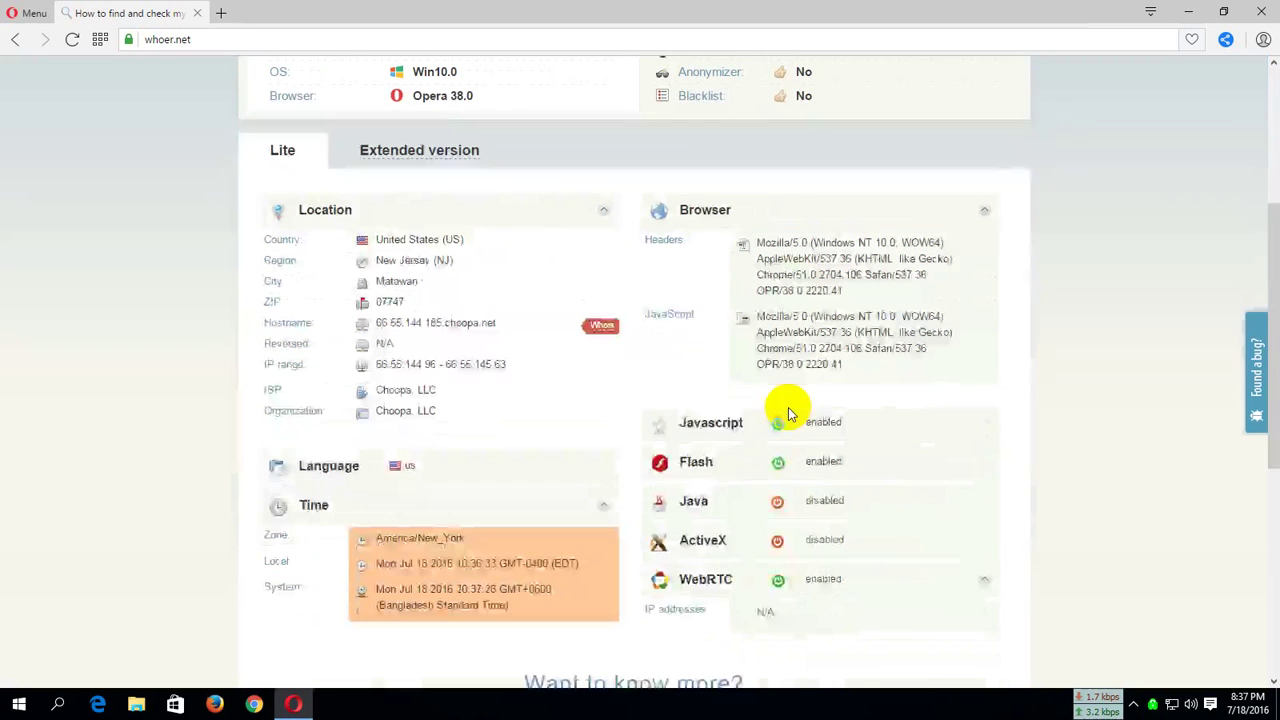
scroll(669, 407, up, 3)
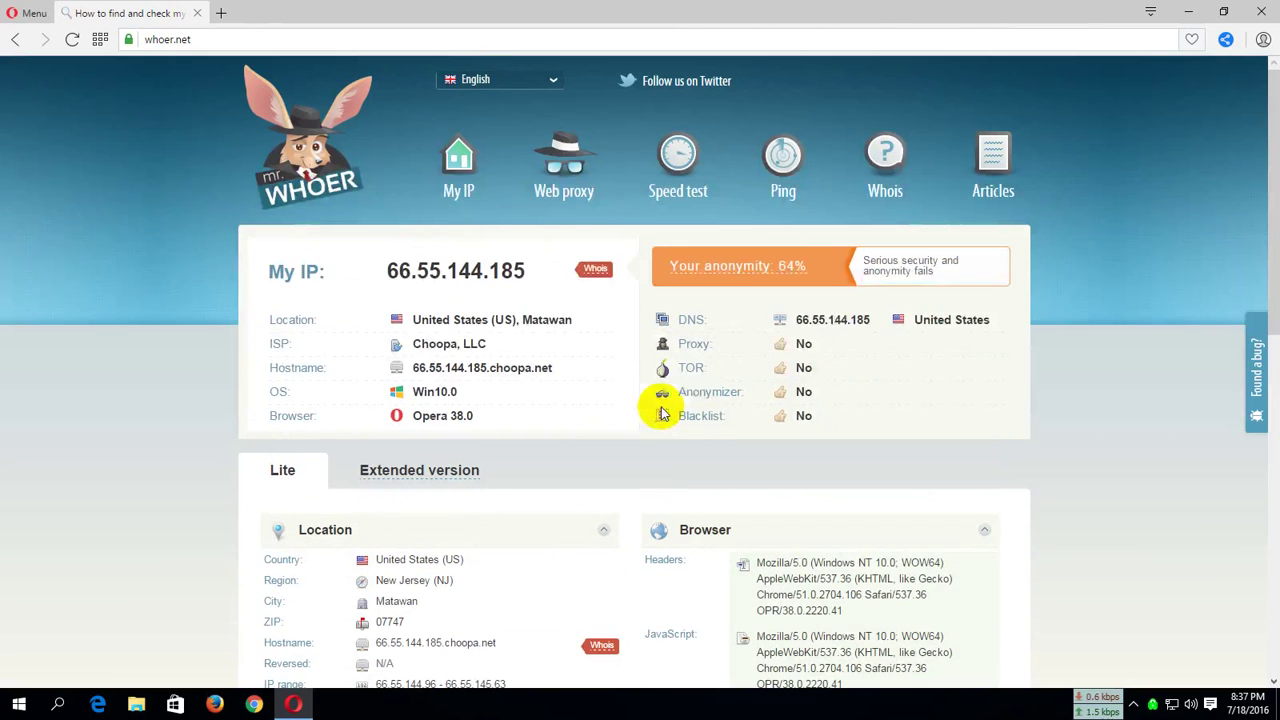
Review the breakdown of the whoer.net anonymity rating, including the score deduction for each listed issue, and close it
click(766, 279)
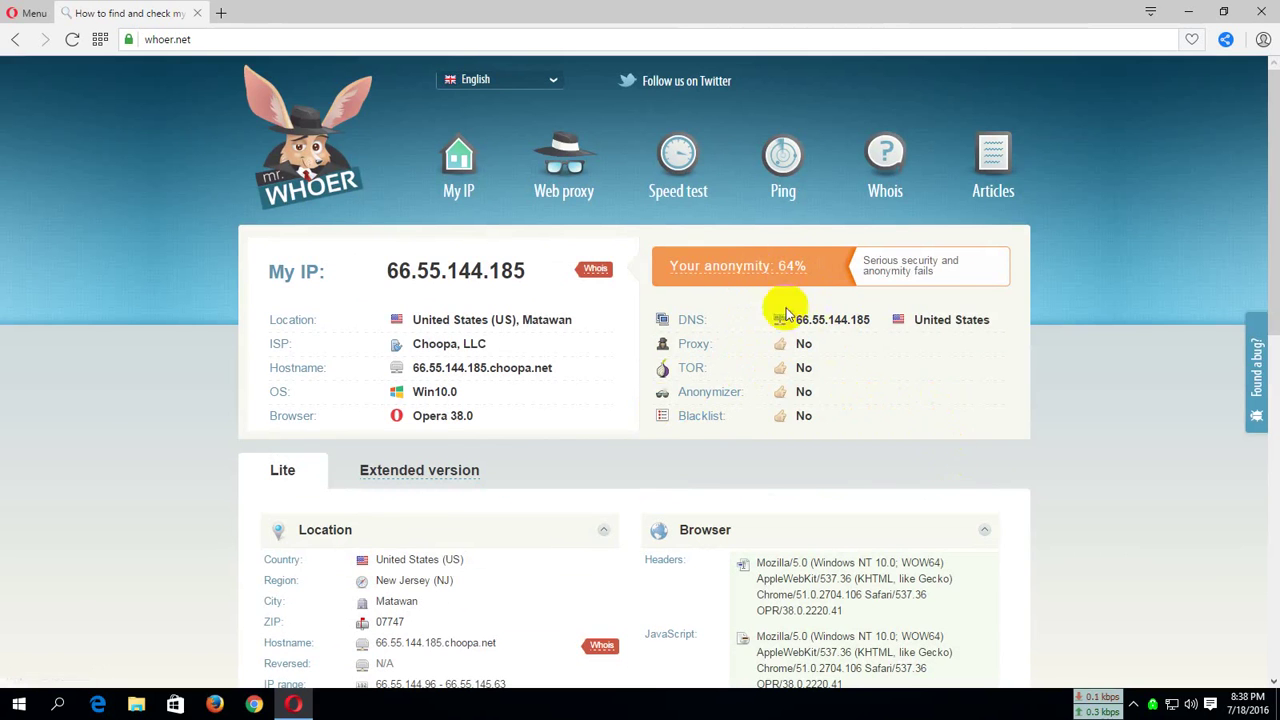
click(744, 268)
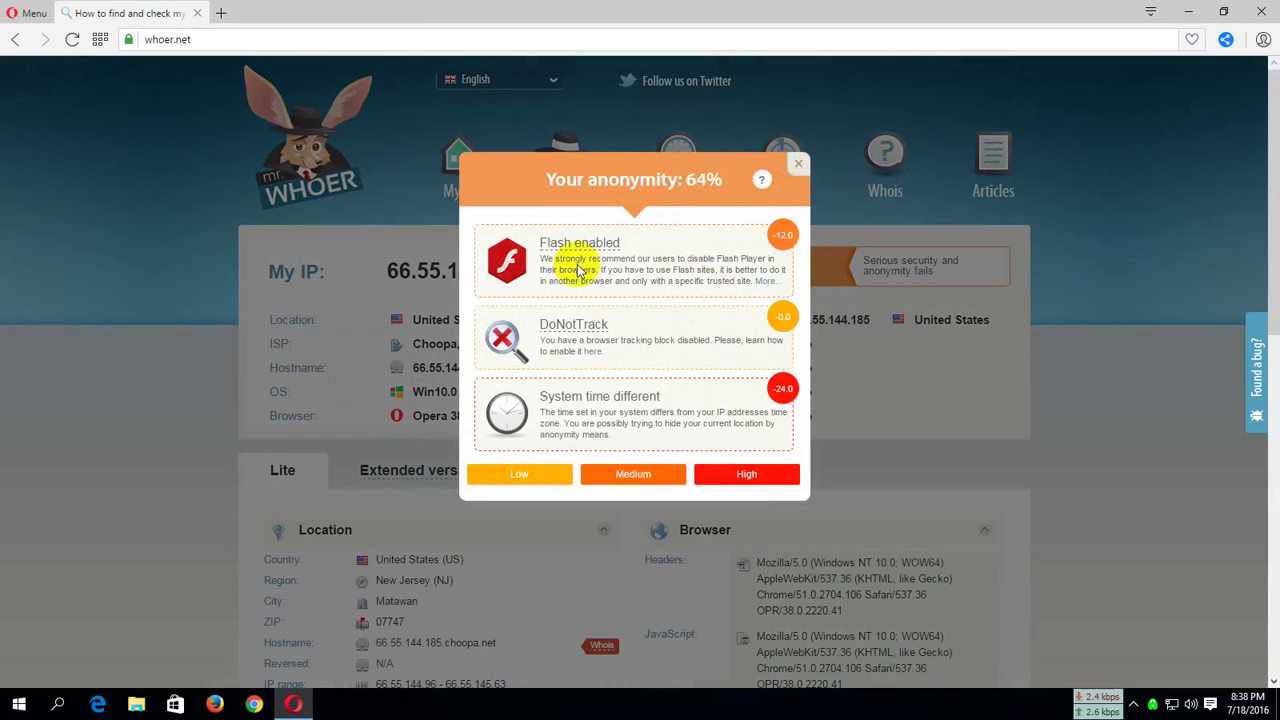
click(532, 191)
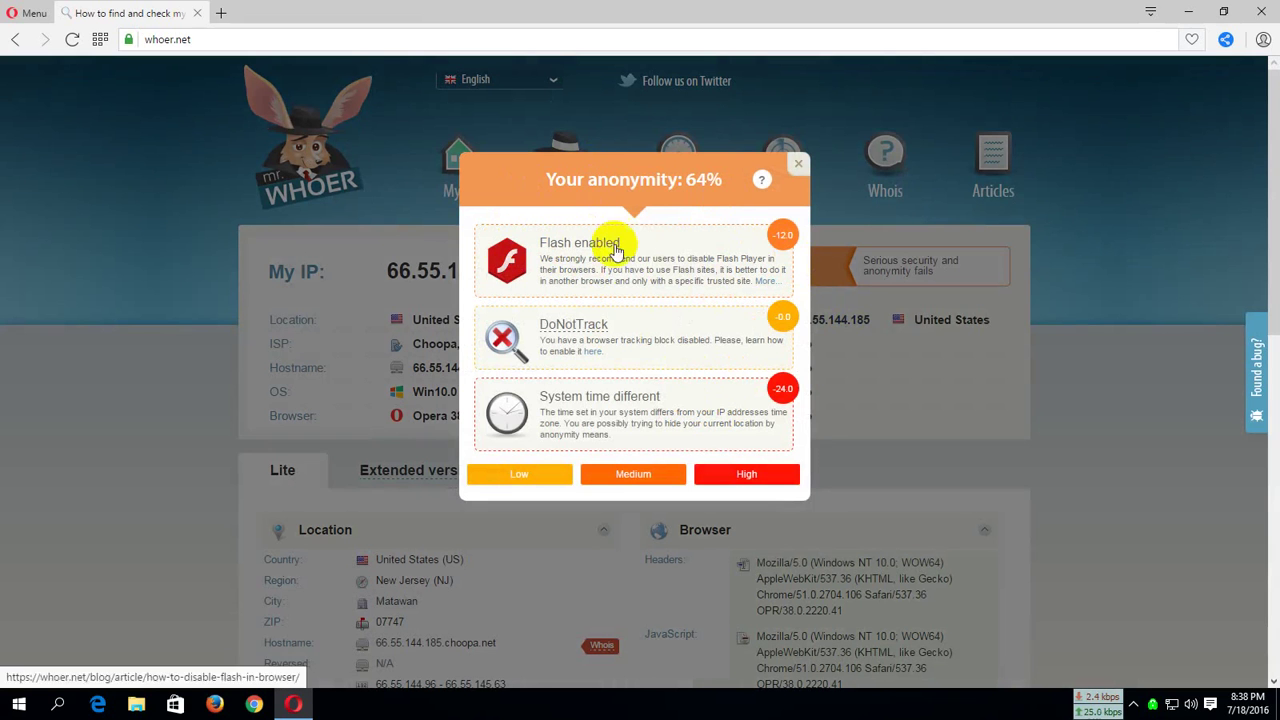
click(781, 237)
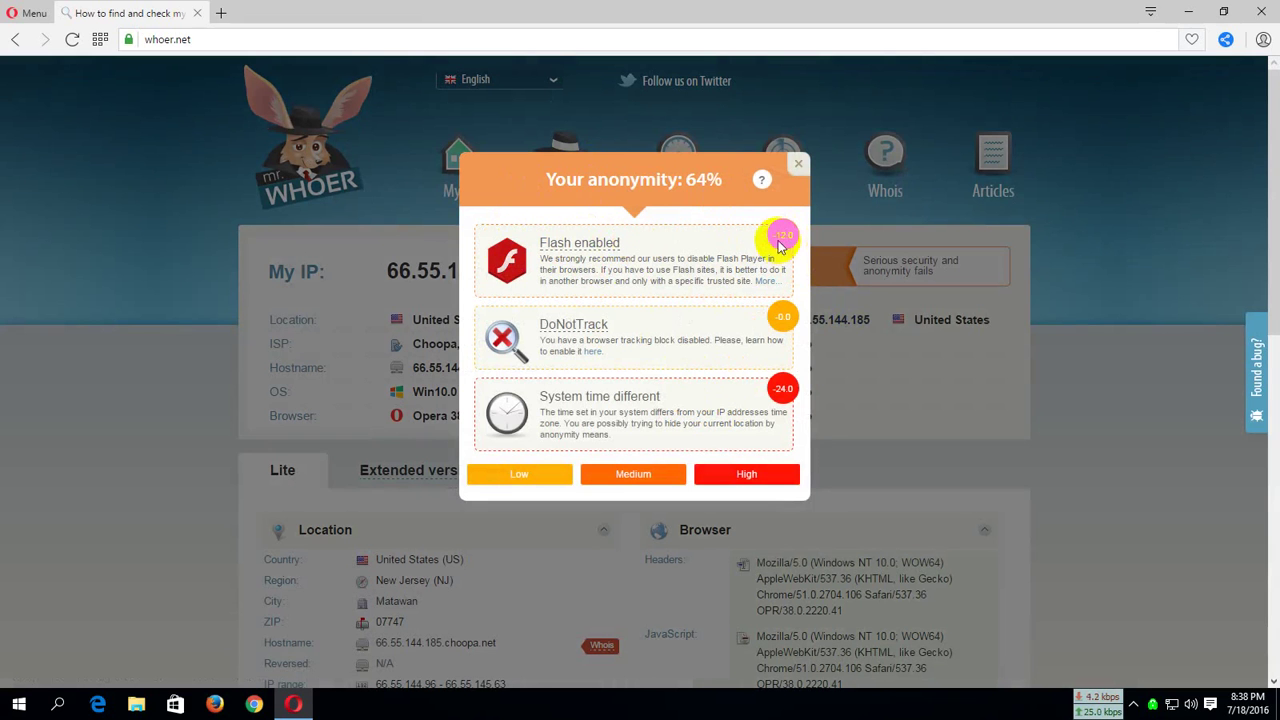
click(781, 236)
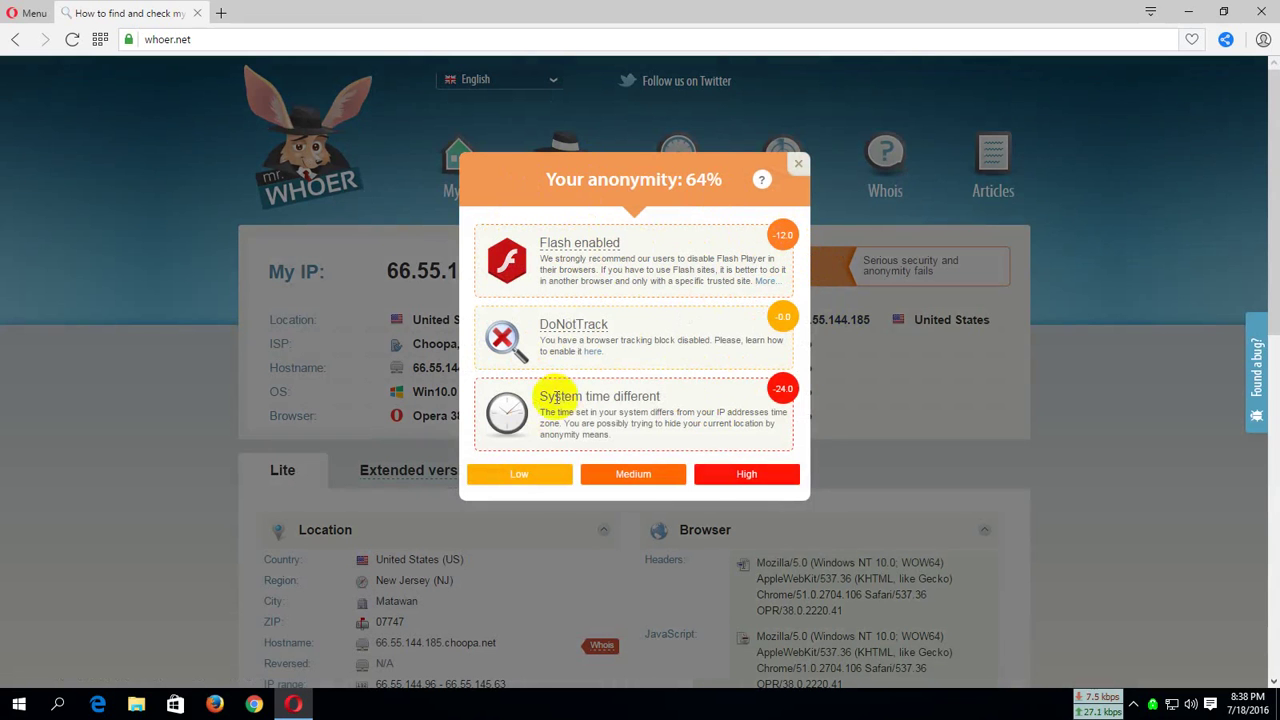
click(781, 388)
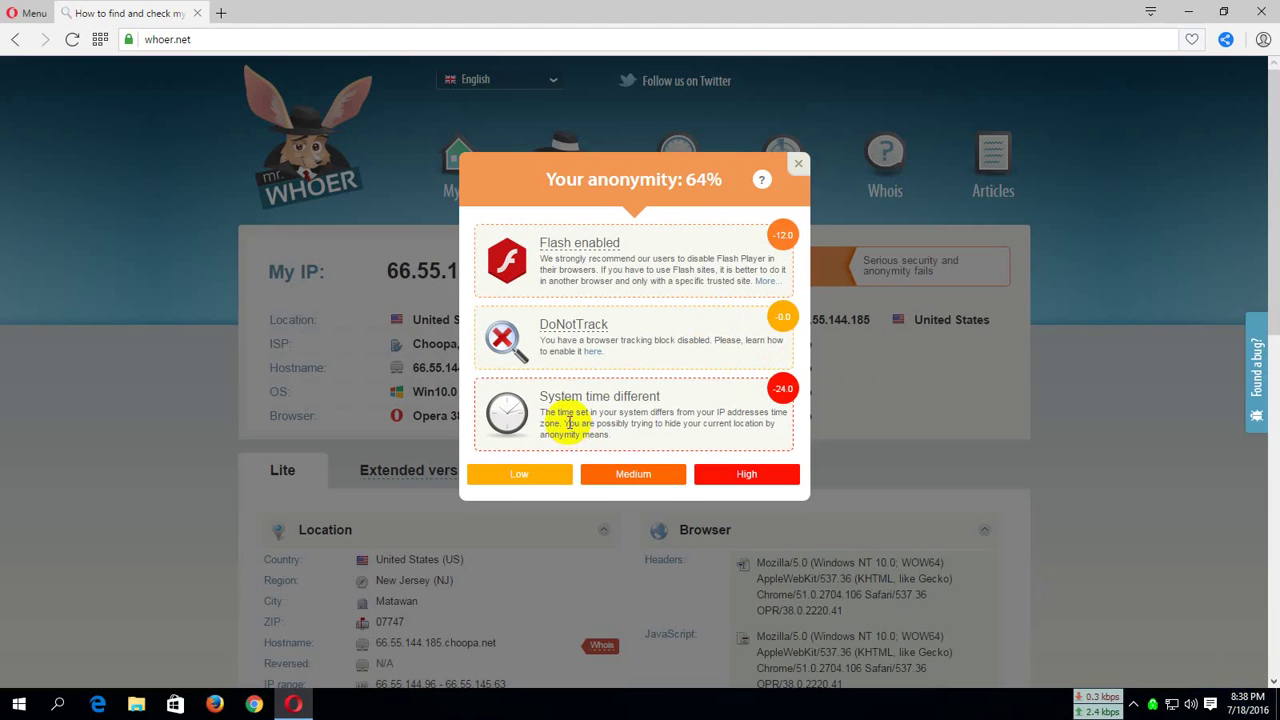
click(795, 168)
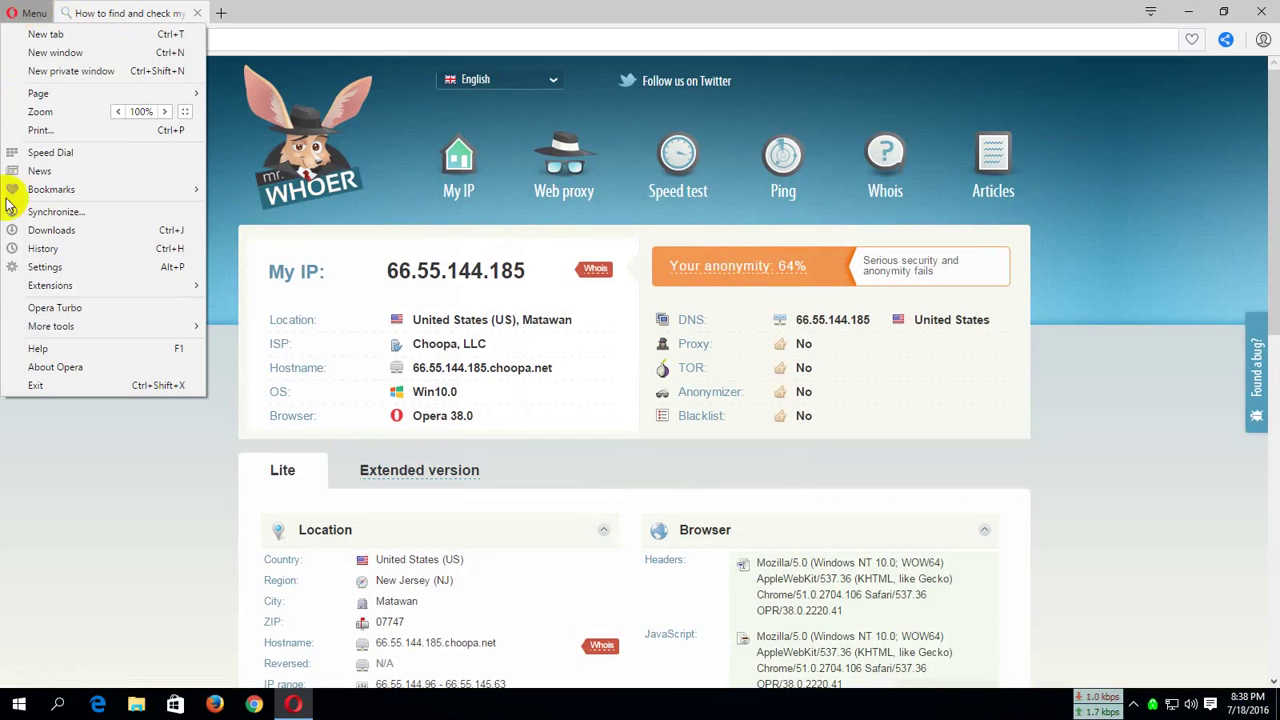
Disable the Adobe Flash Player plug-in through Opera's website settings, and close the plug-ins and settings pages
click(48, 268)
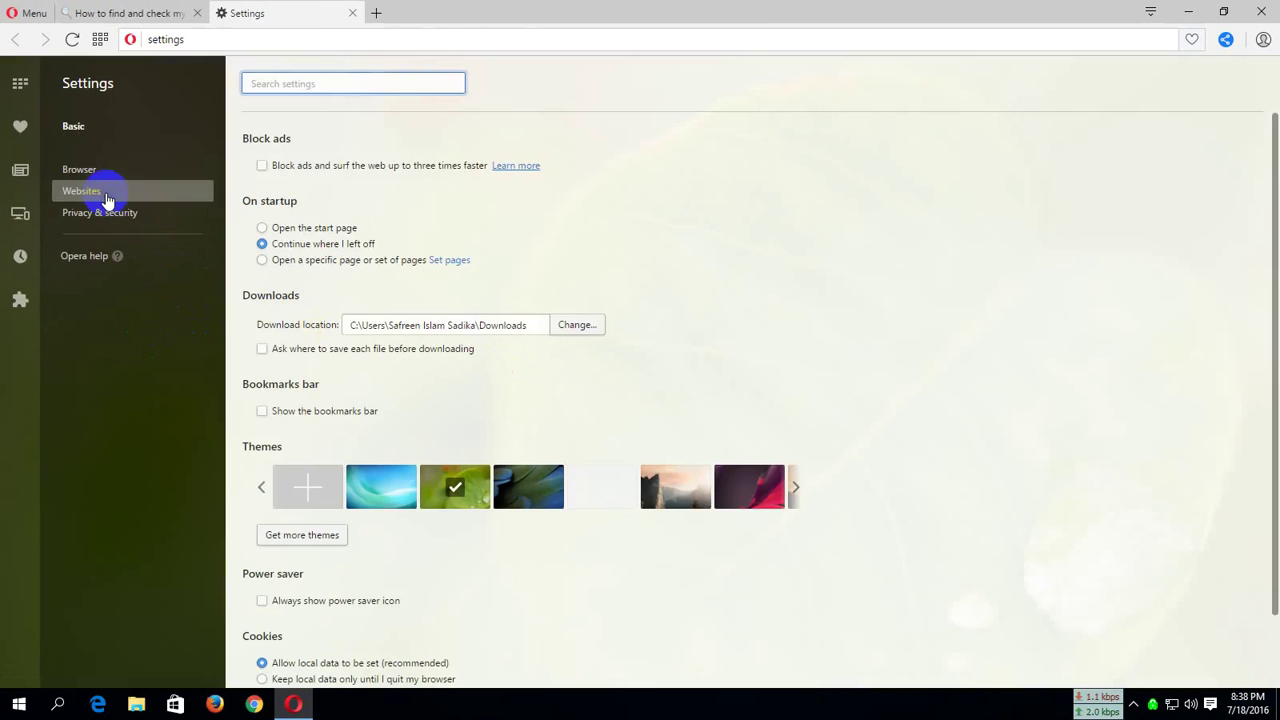
click(104, 196)
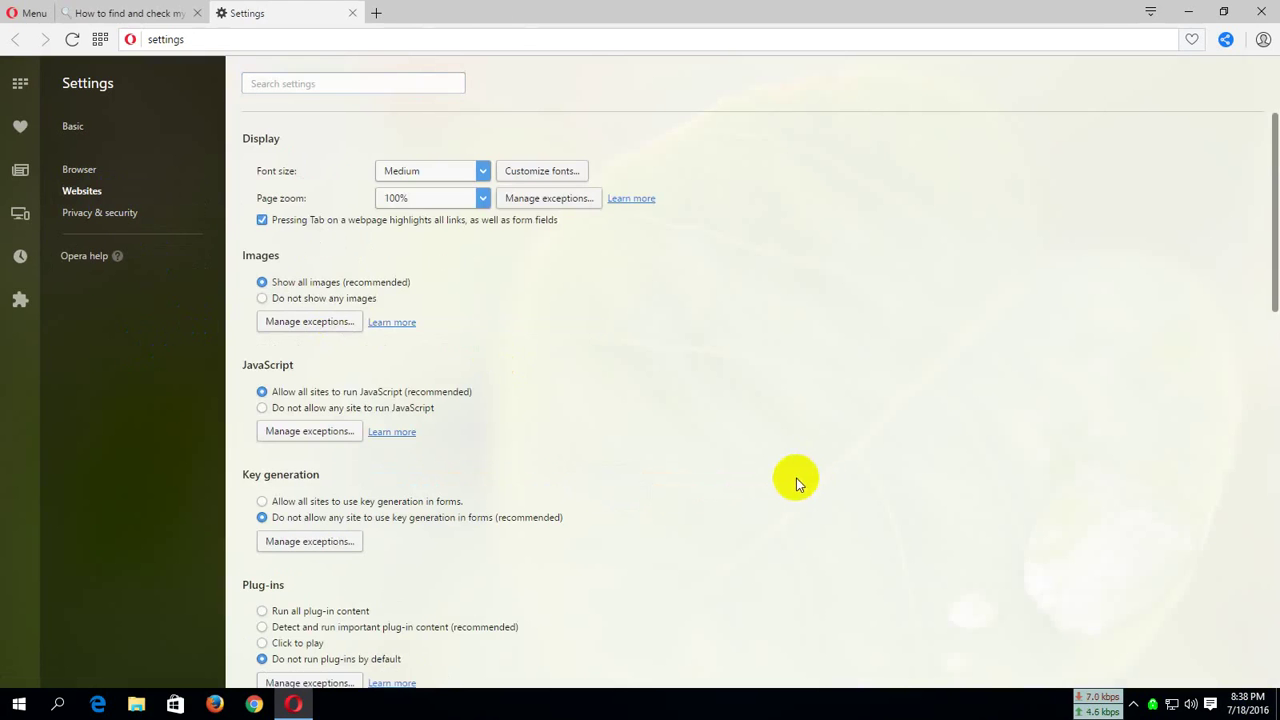
scroll(289, 429, down, 2)
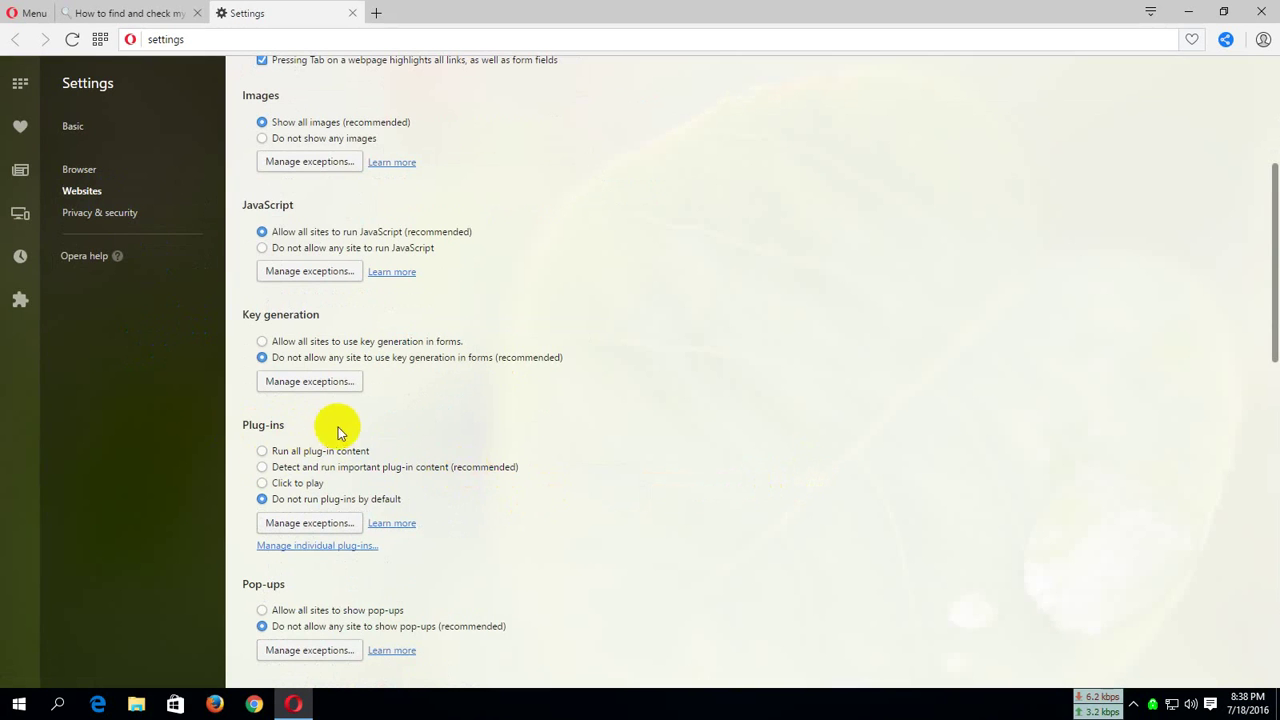
click(350, 547)
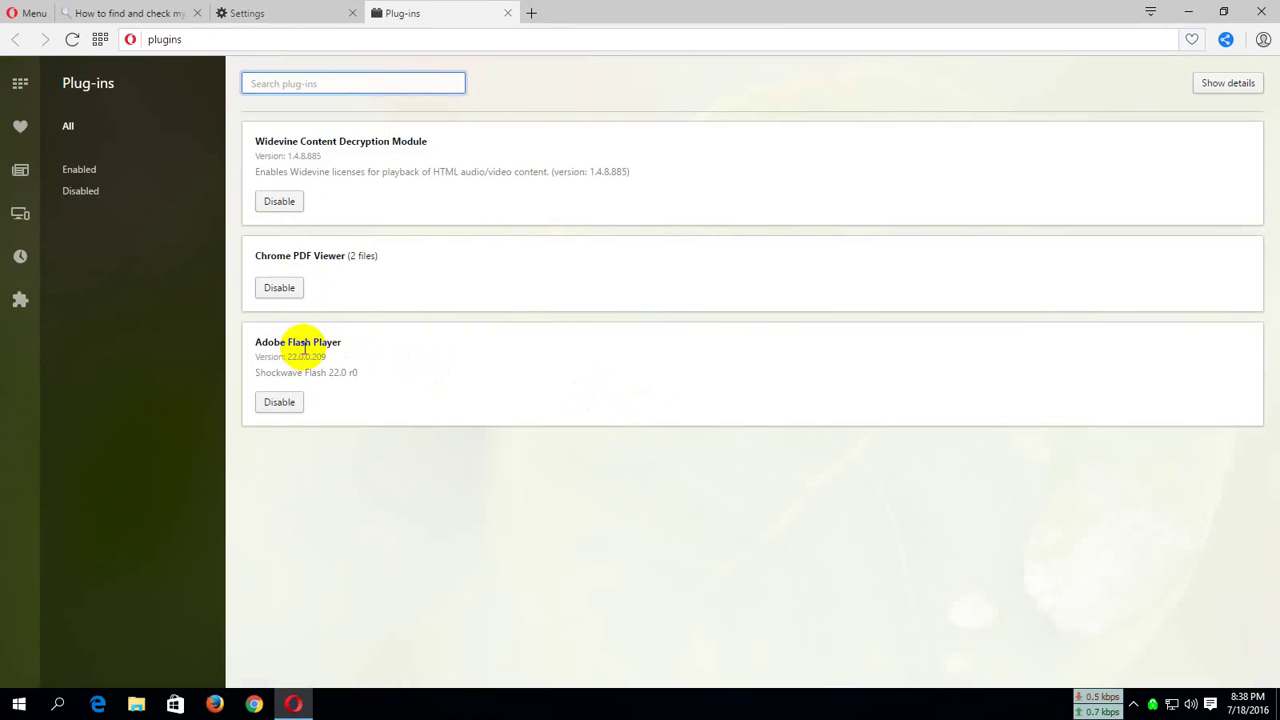
click(279, 404)
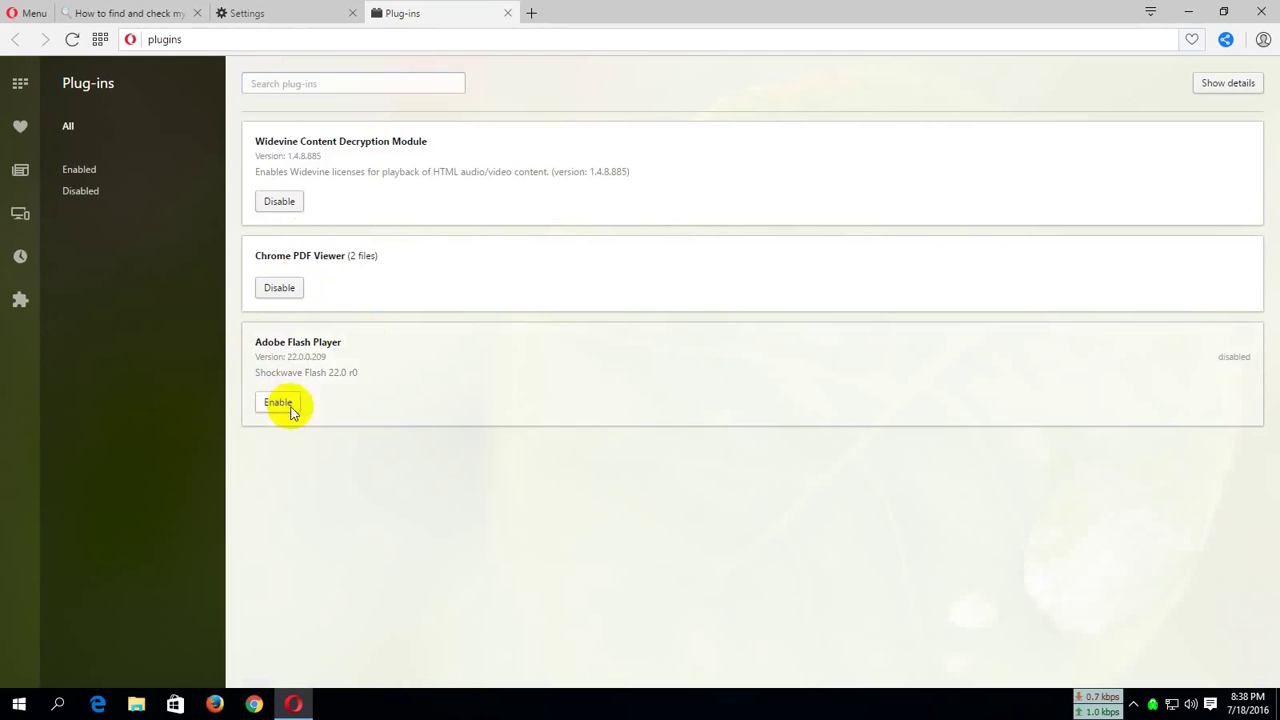
click(507, 13)
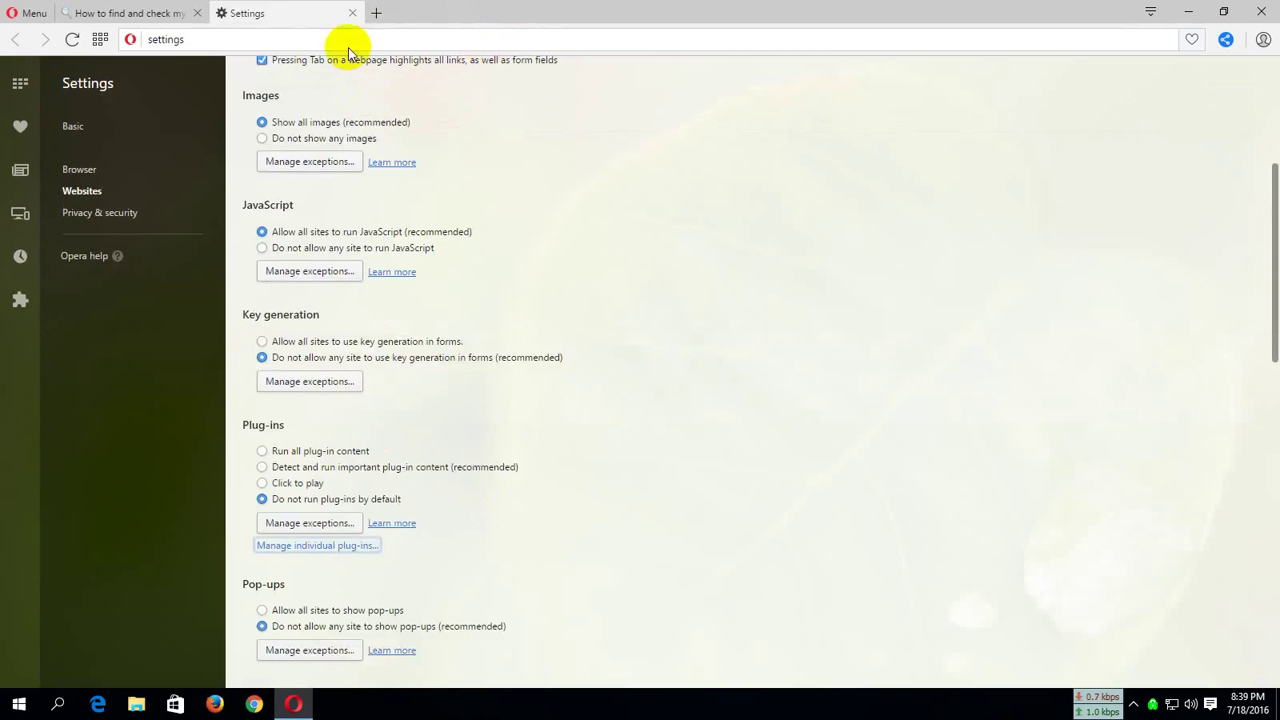
click(352, 13)
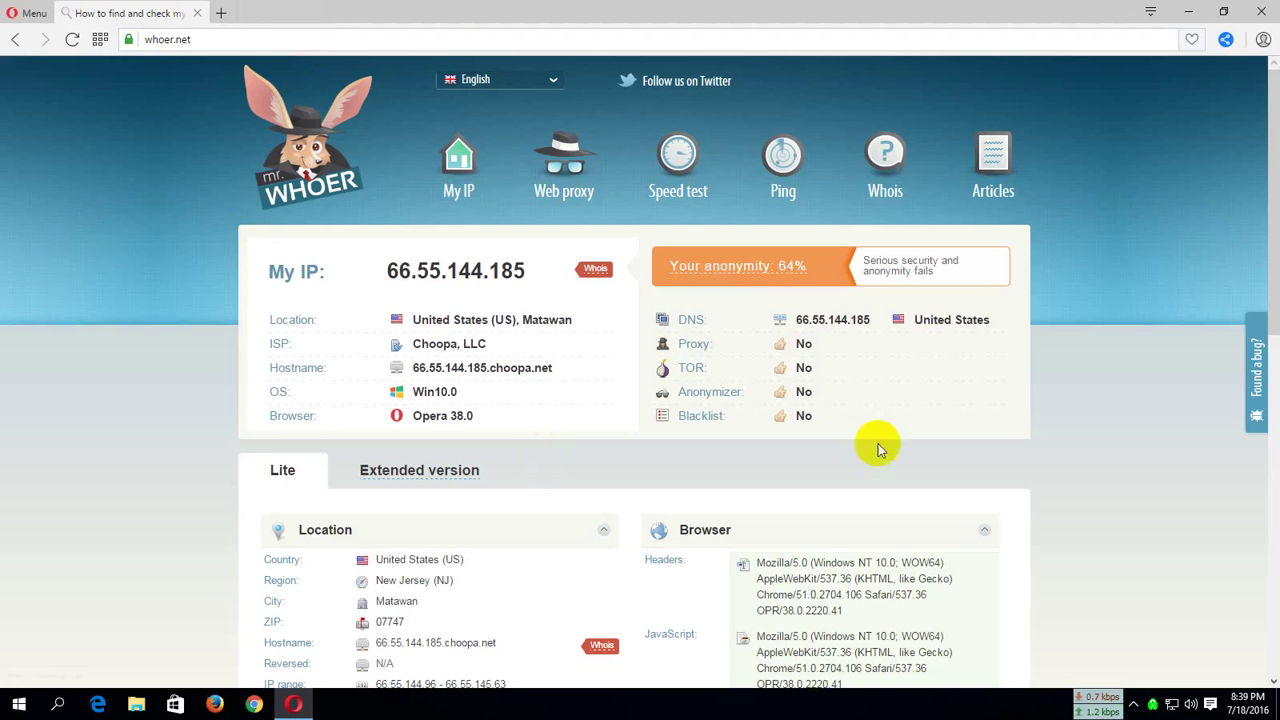
Reload whoer.net, review the issues behind the refreshed anonymity rating, and close the breakdown
click(72, 39)
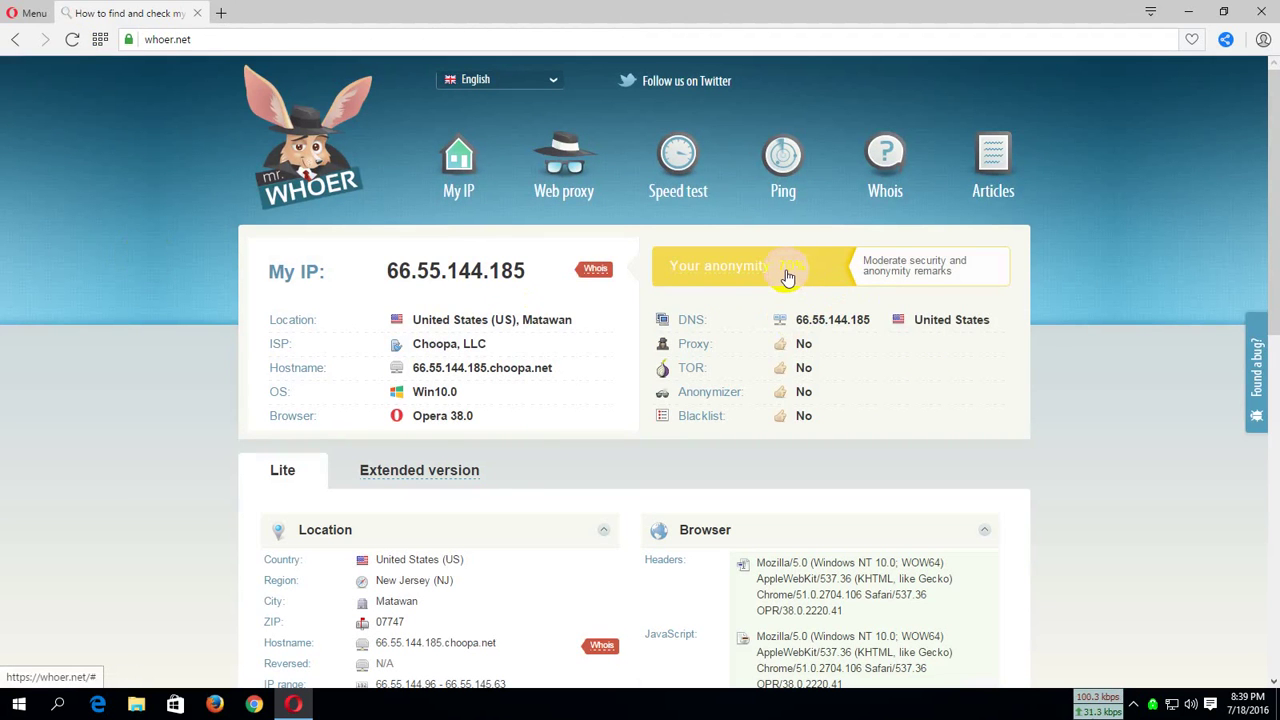
right_click(786, 271)
click(768, 270)
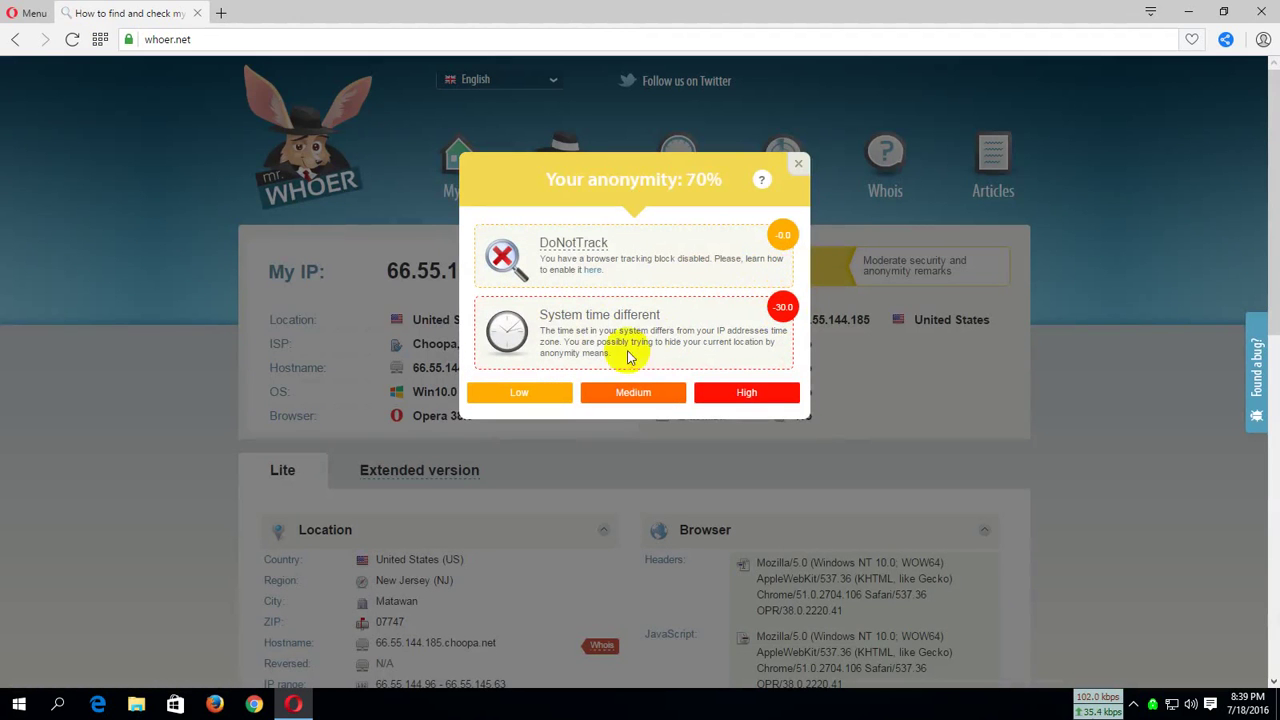
click(798, 163)
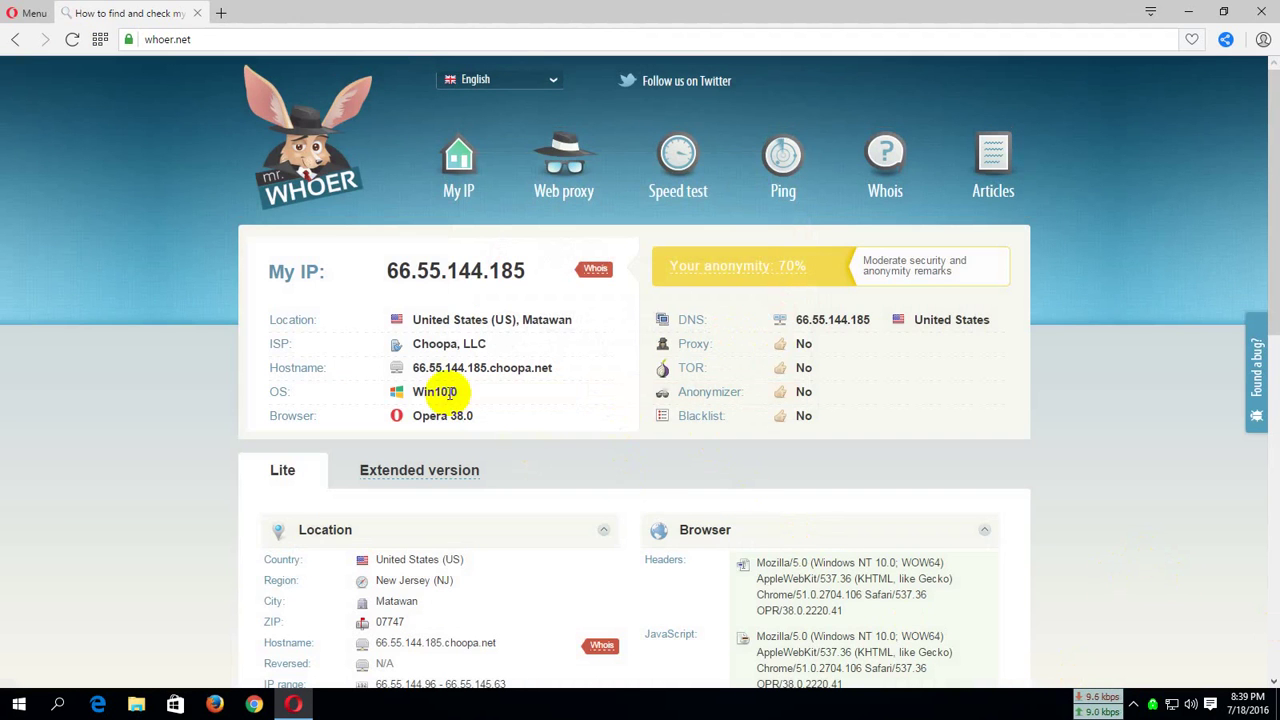
Check which VPN region is connected, and open the Windows date and time settings
mouse_move(1160, 712)
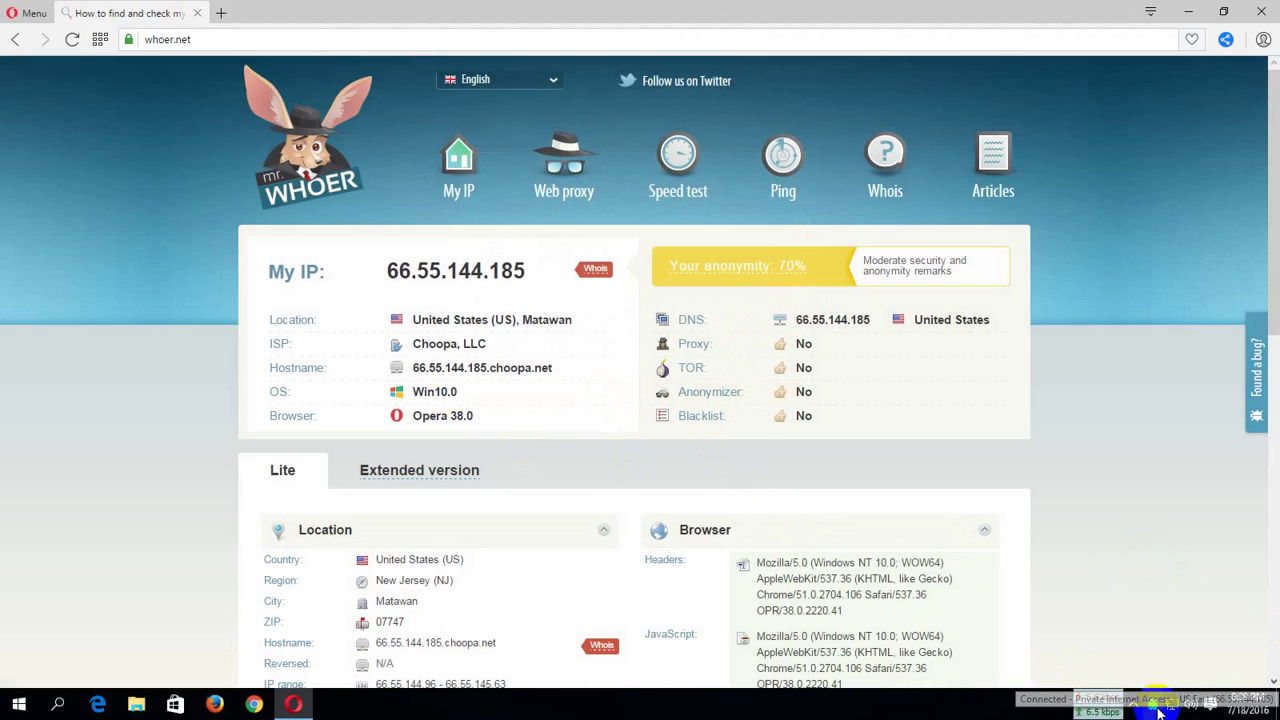
click(1255, 710)
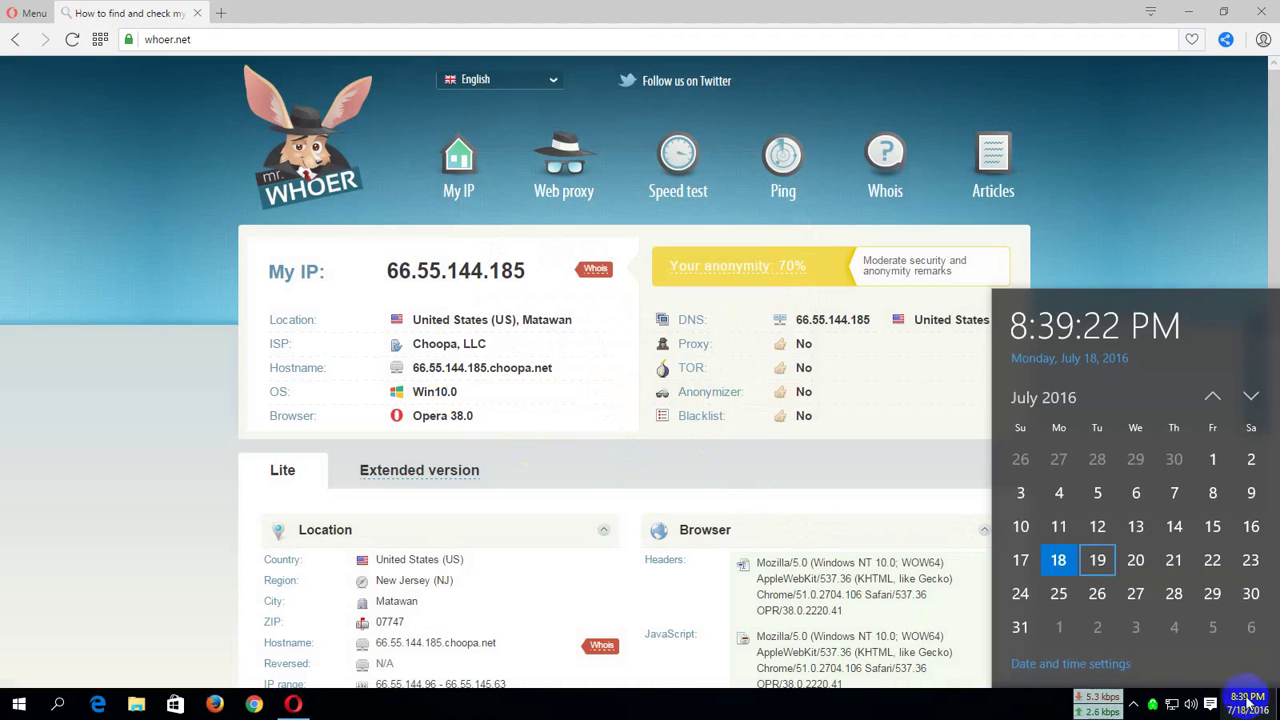
click(1100, 665)
drag(771, 48, 523, 28)
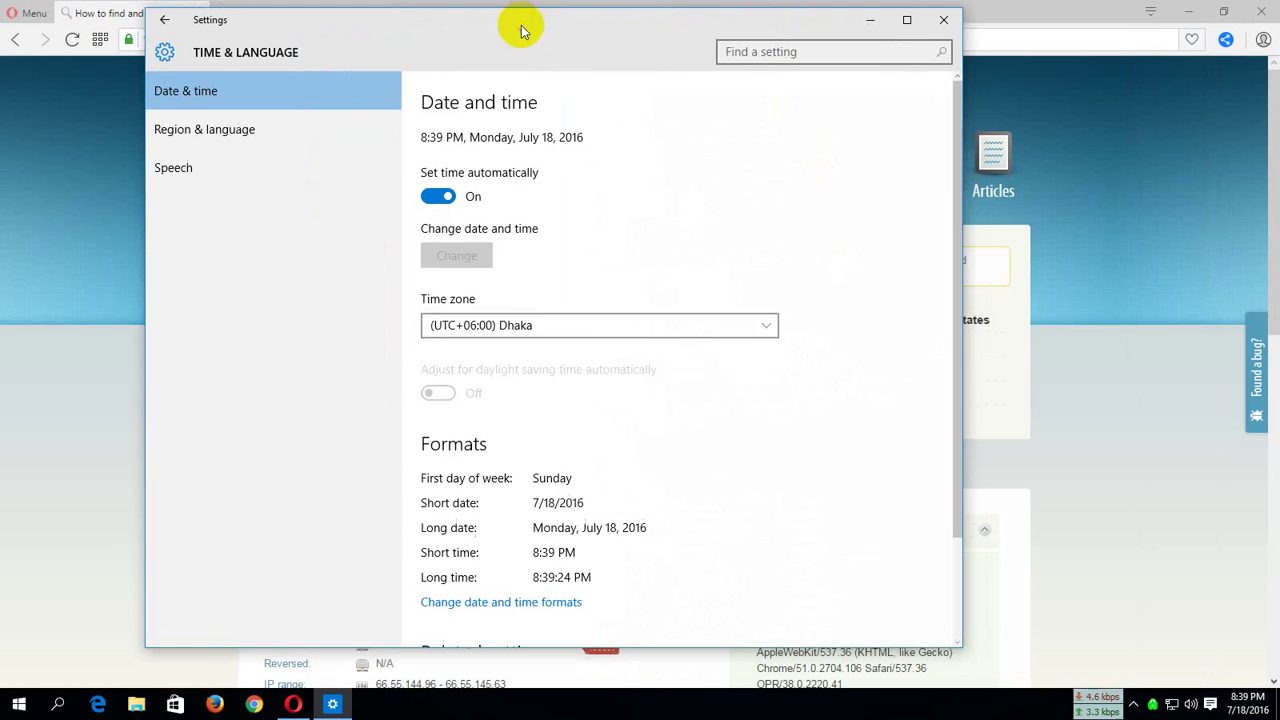
Try the (UTC-06:00) Central Time (US & Canada) time zone, and reload whoer.net to recheck the anonymity rating
click(568, 328)
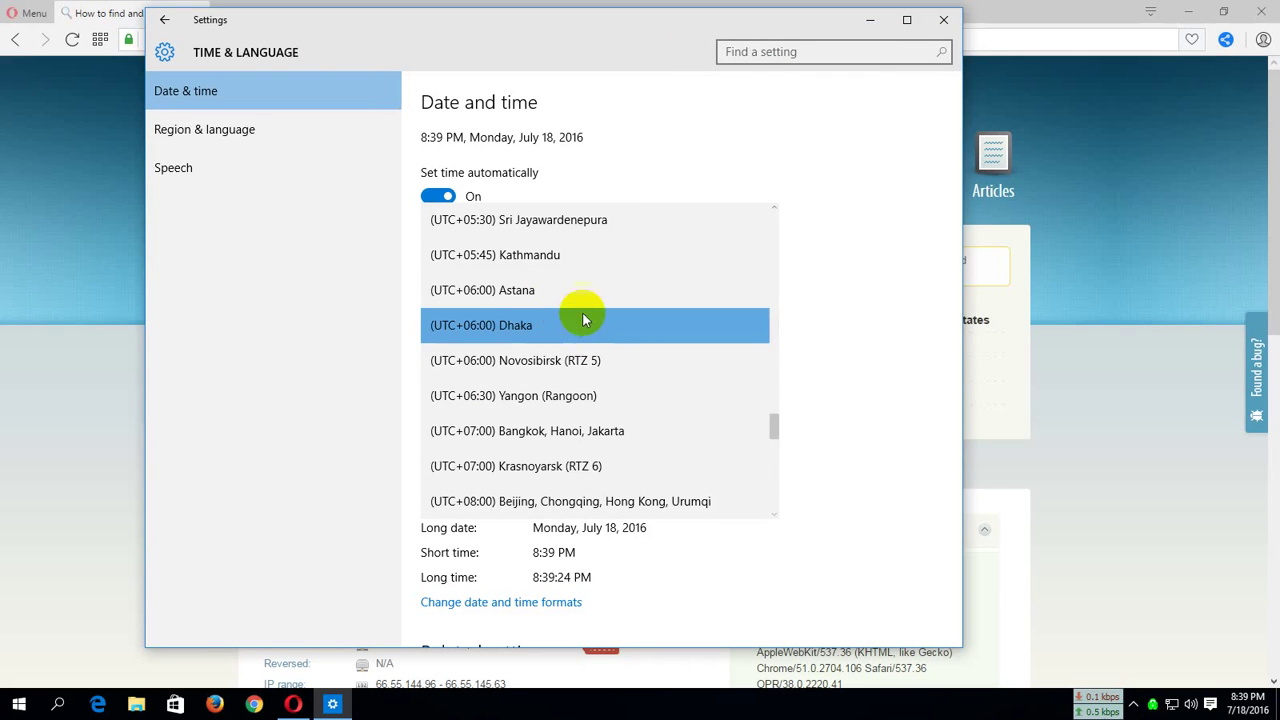
scroll(582, 312, up, 5)
scroll(578, 298, up, 20)
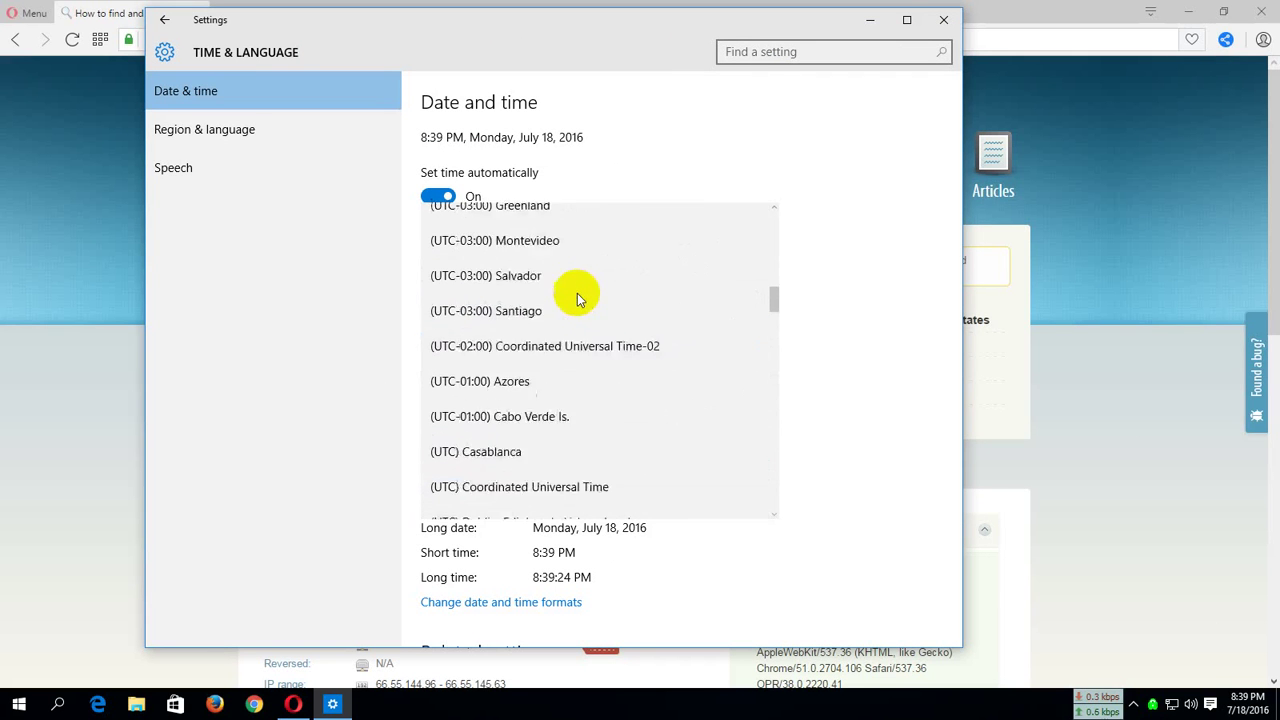
scroll(577, 291, up, 2)
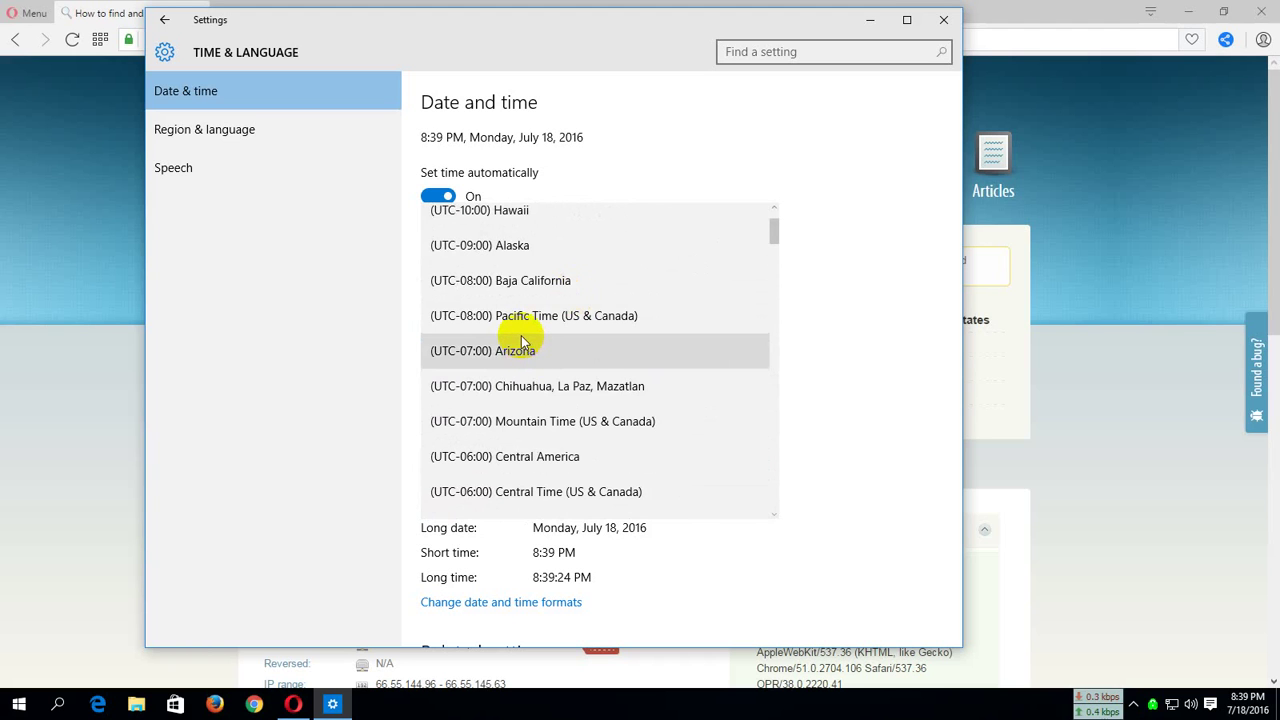
scroll(521, 335, down, 1)
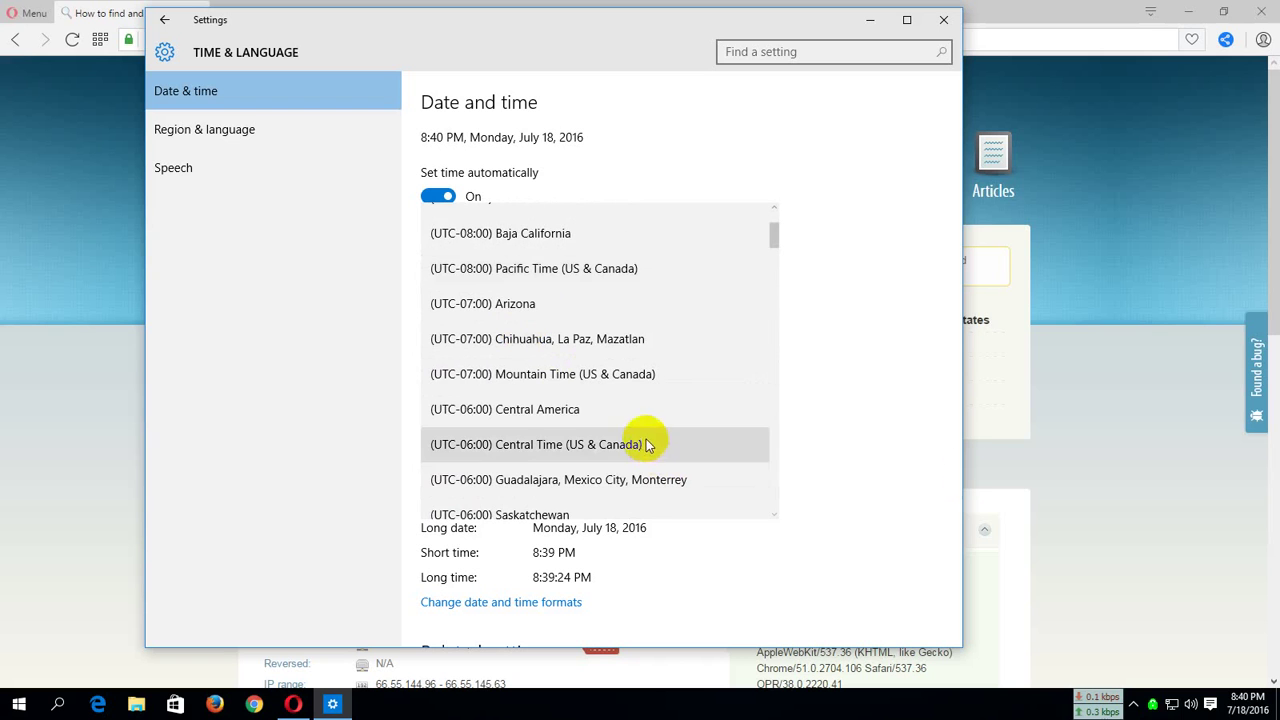
mouse_move(1160, 713)
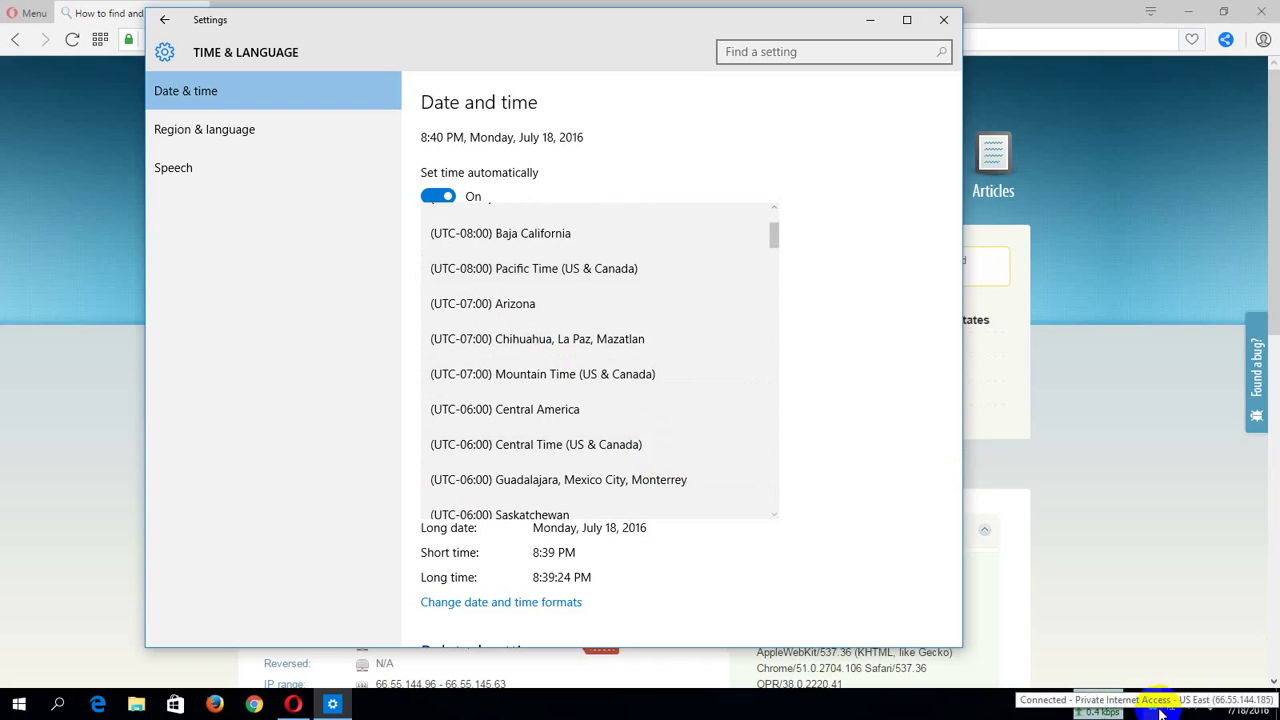
scroll(638, 402, up, 1)
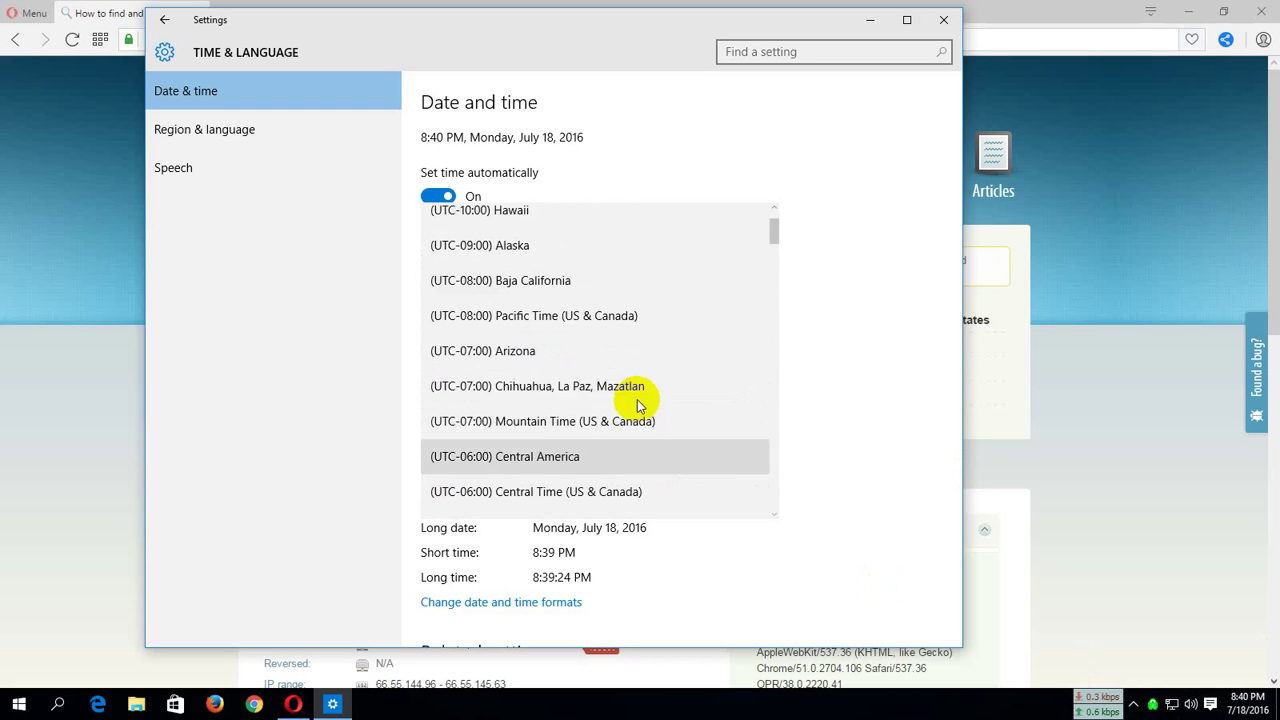
scroll(638, 402, up, 1)
scroll(638, 402, down, 1)
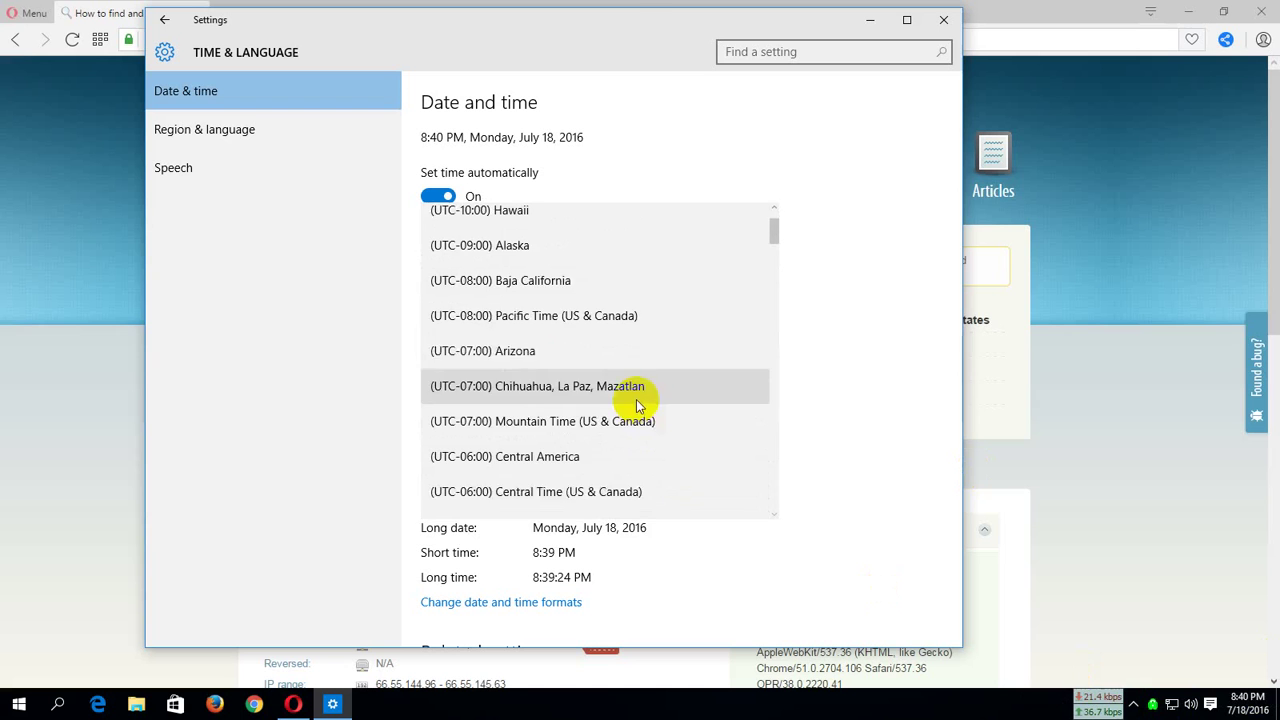
scroll(636, 400, down, 2)
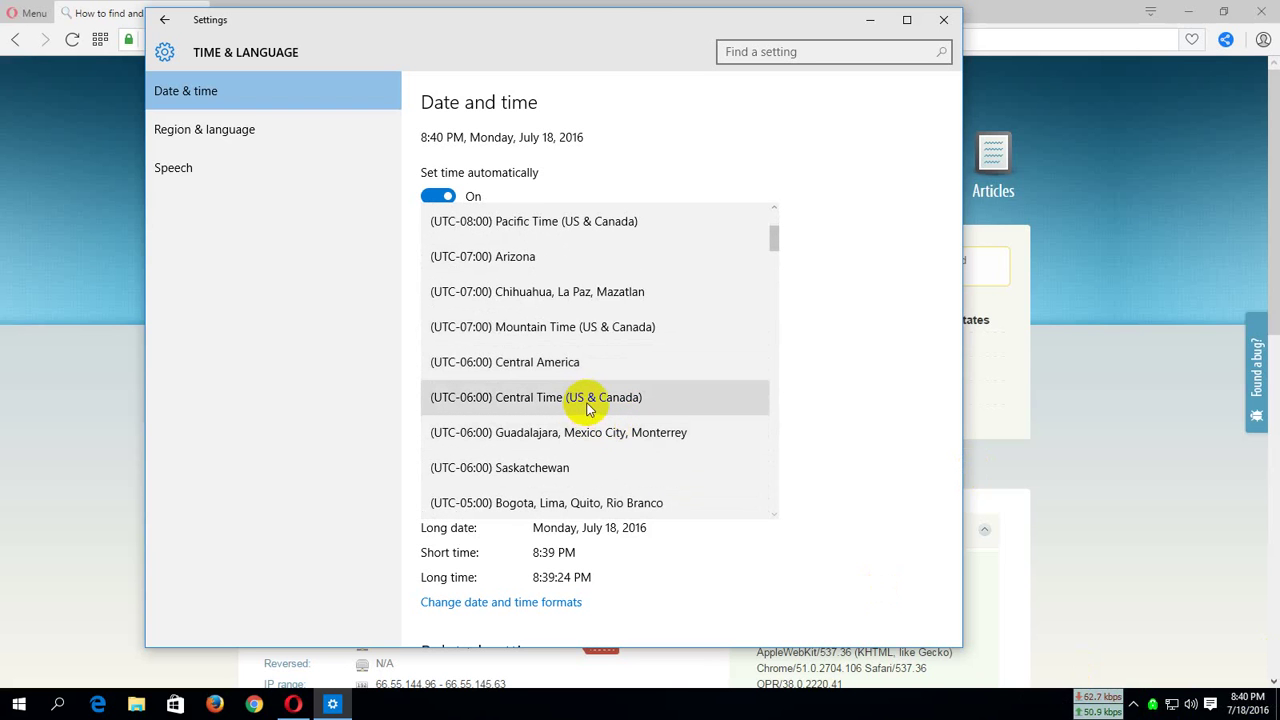
click(586, 400)
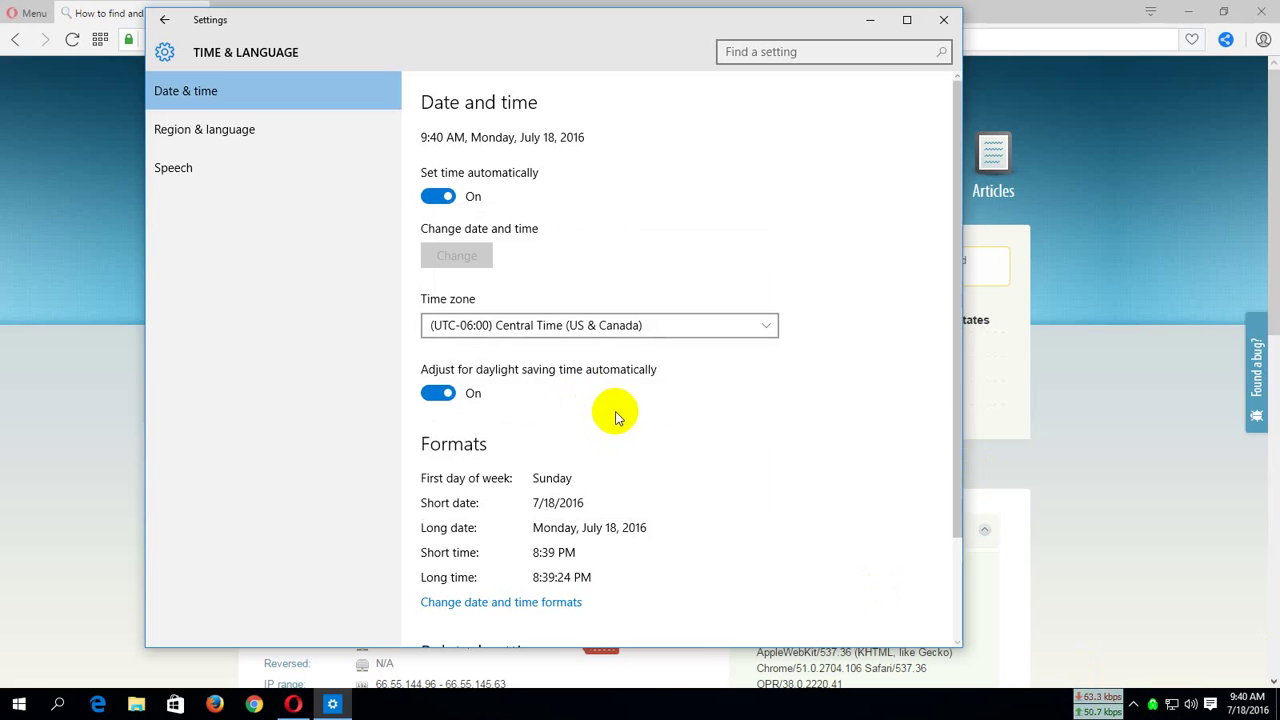
click(870, 20)
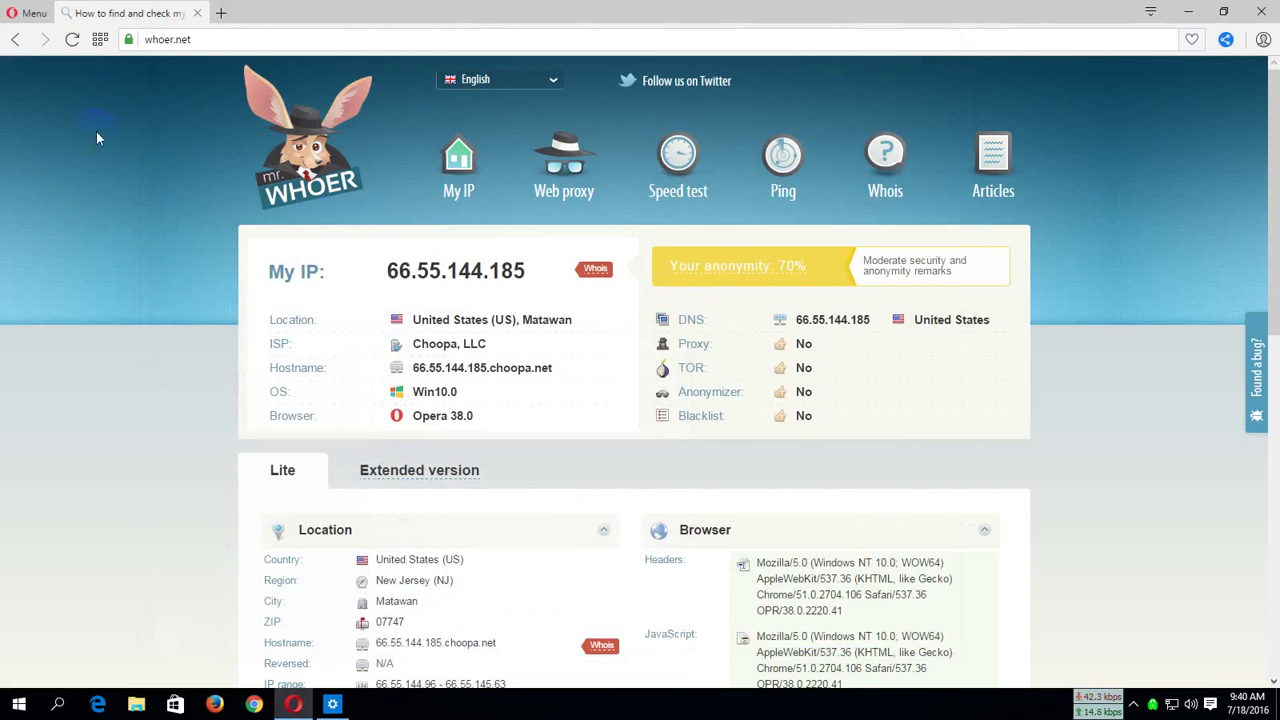
click(72, 39)
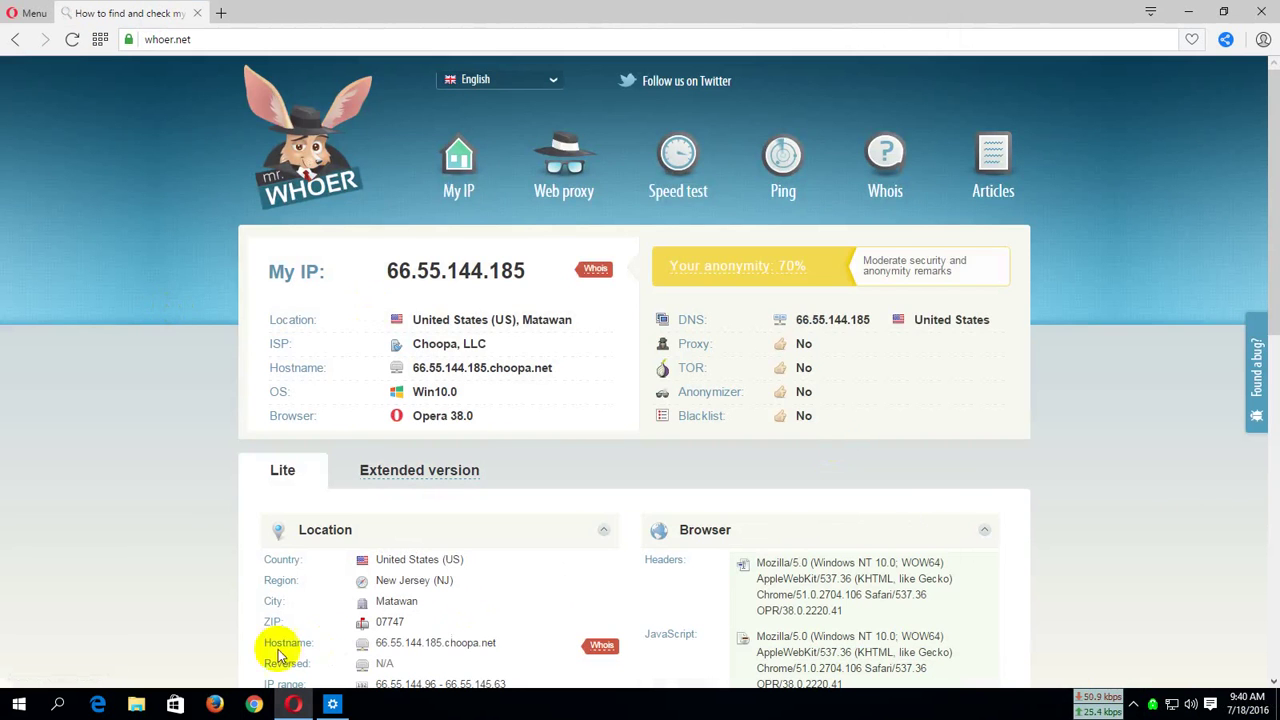
Return to the date and time settings and set the time zone to (UTC-05:00) Eastern Time (US & Canada)
click(332, 704)
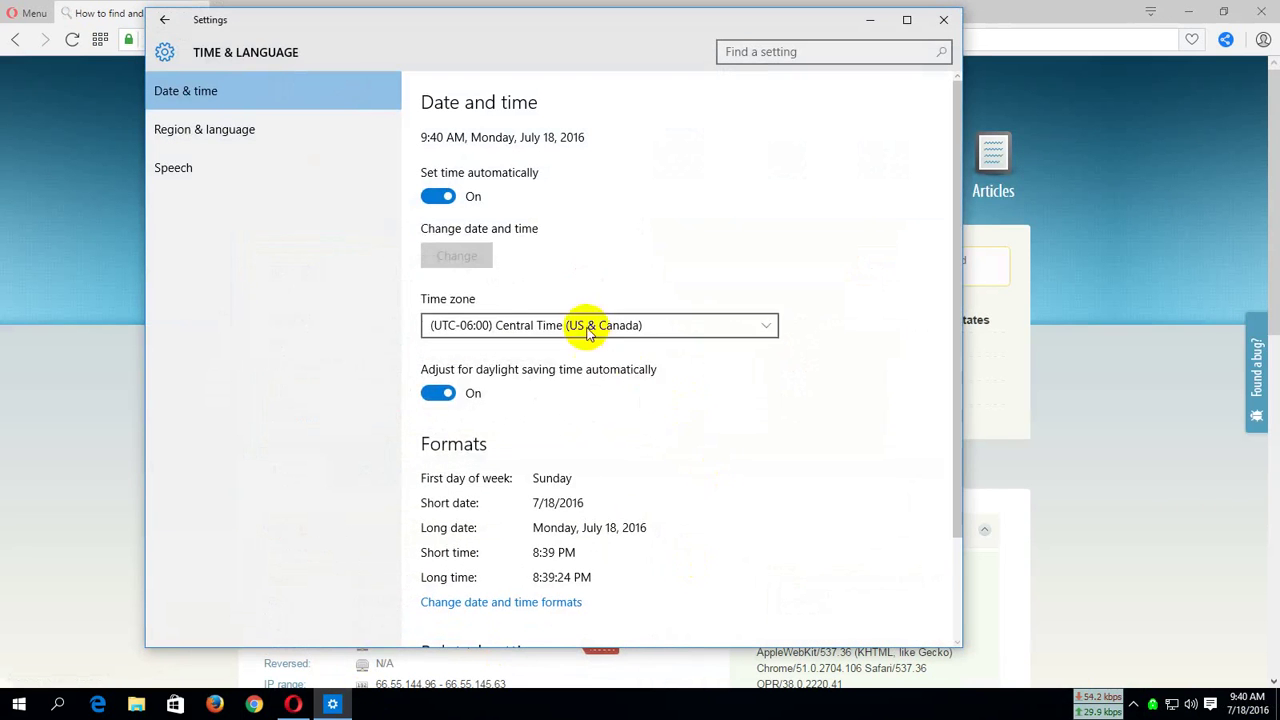
click(588, 334)
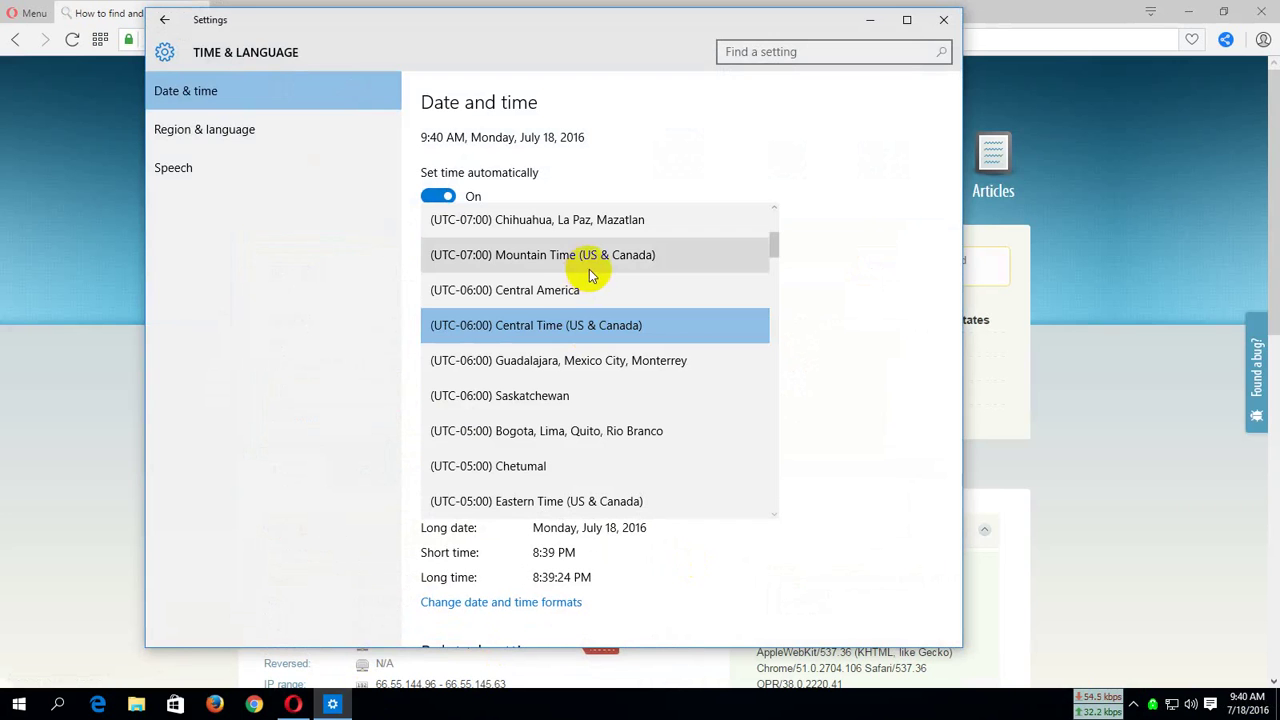
scroll(588, 284, up, 1)
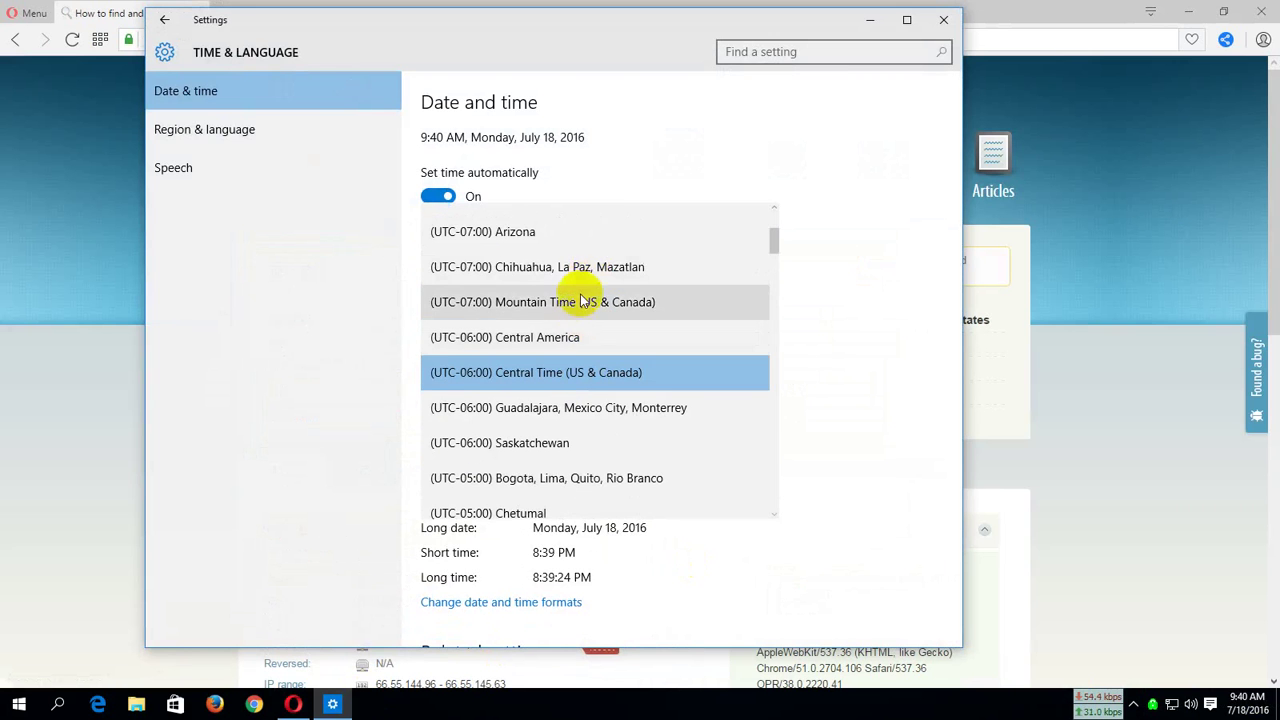
scroll(580, 290, up, 1)
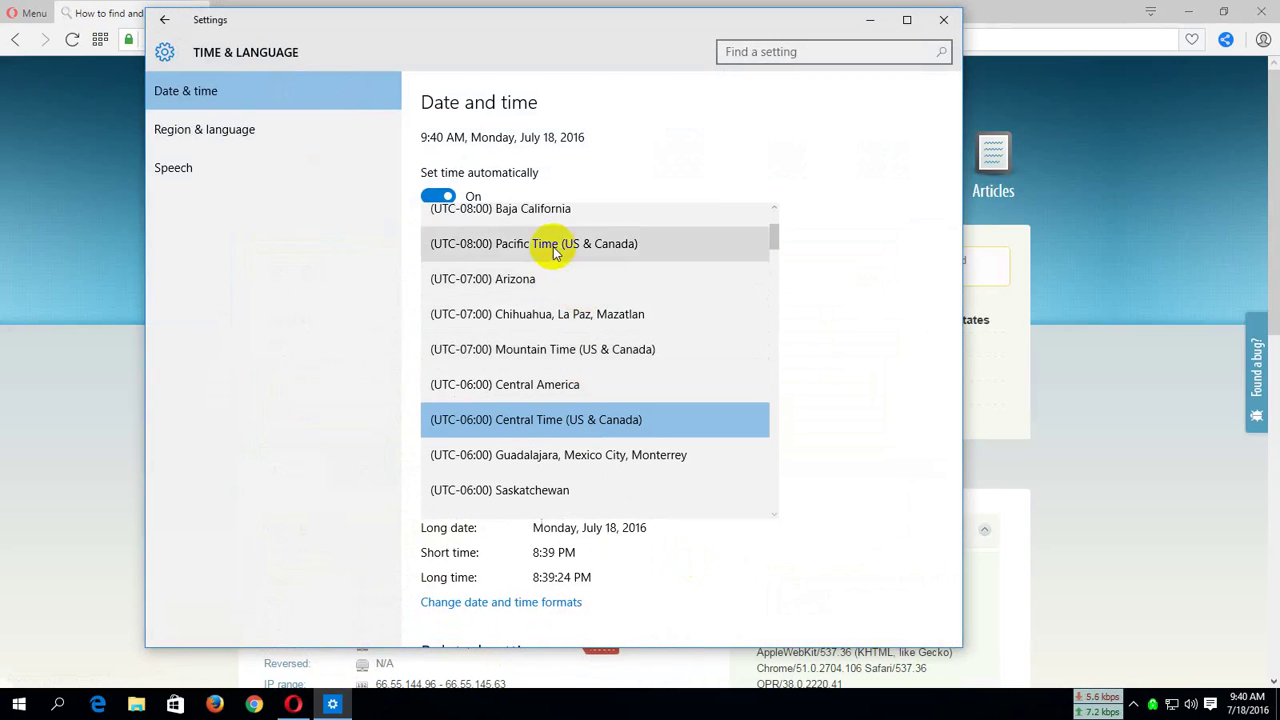
scroll(555, 283, up, 1)
scroll(555, 283, up, 1)
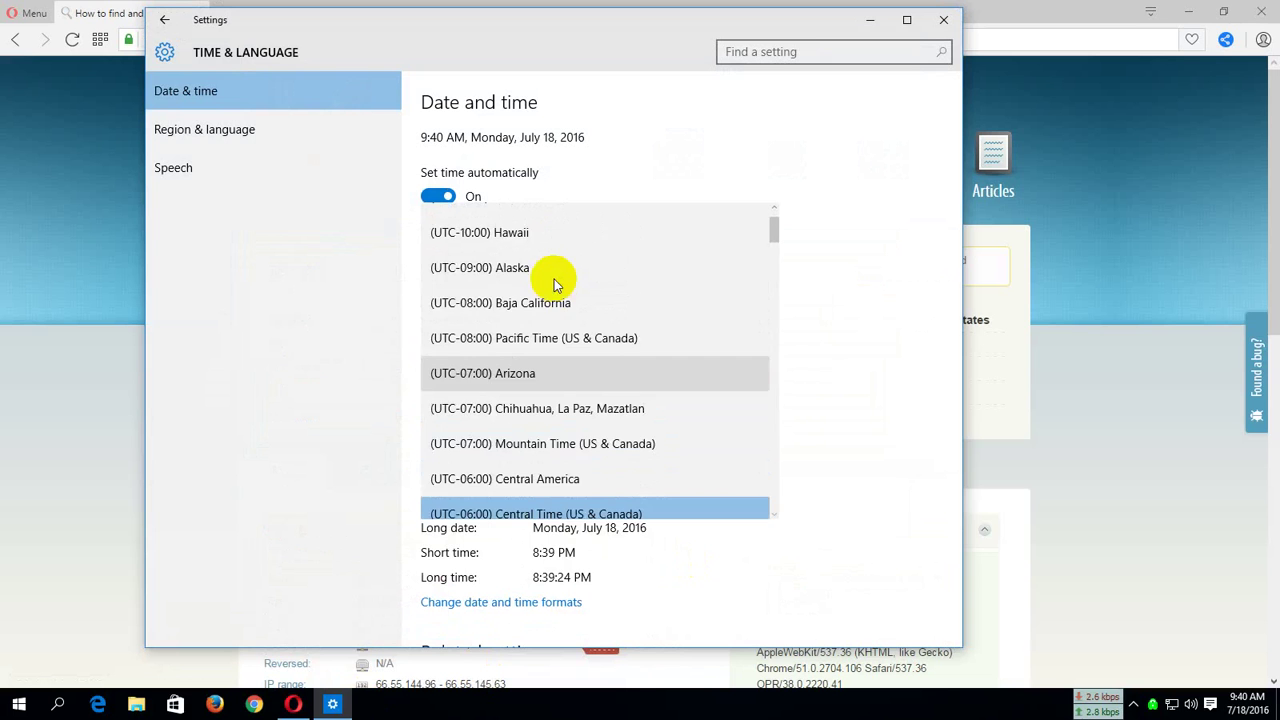
scroll(555, 283, up, 1)
scroll(555, 283, down, 2)
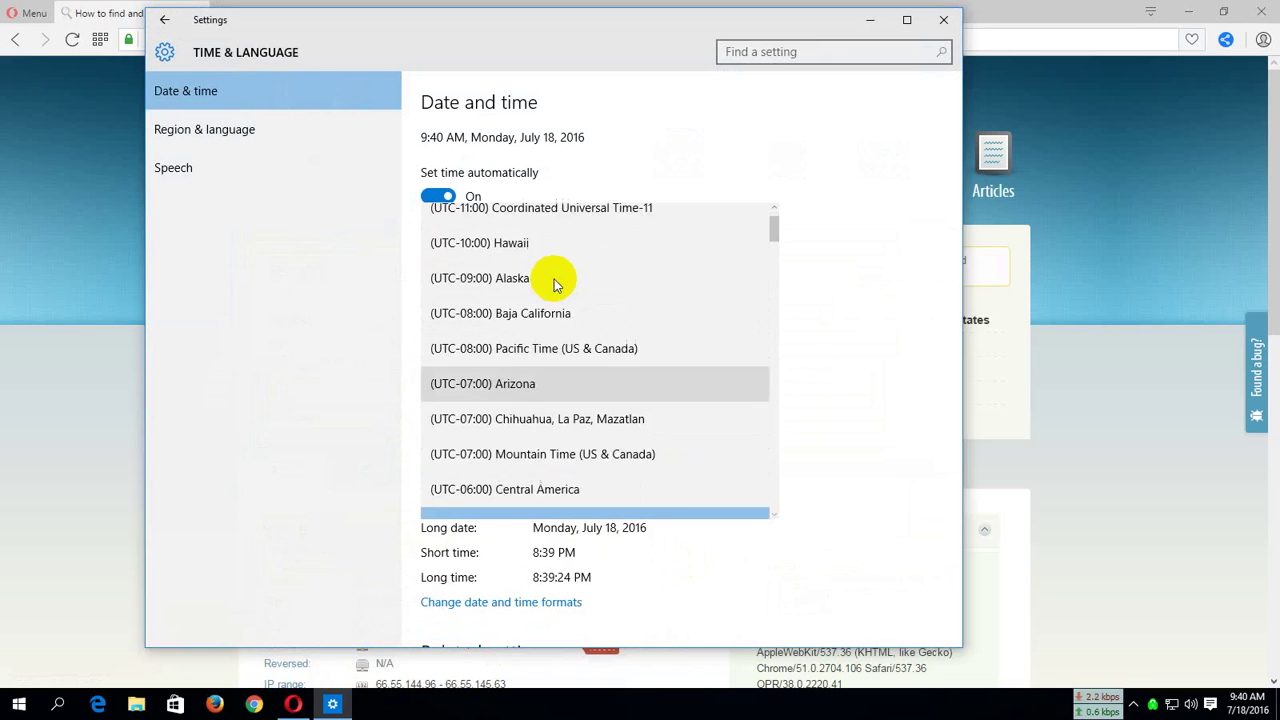
scroll(556, 285, down, 1)
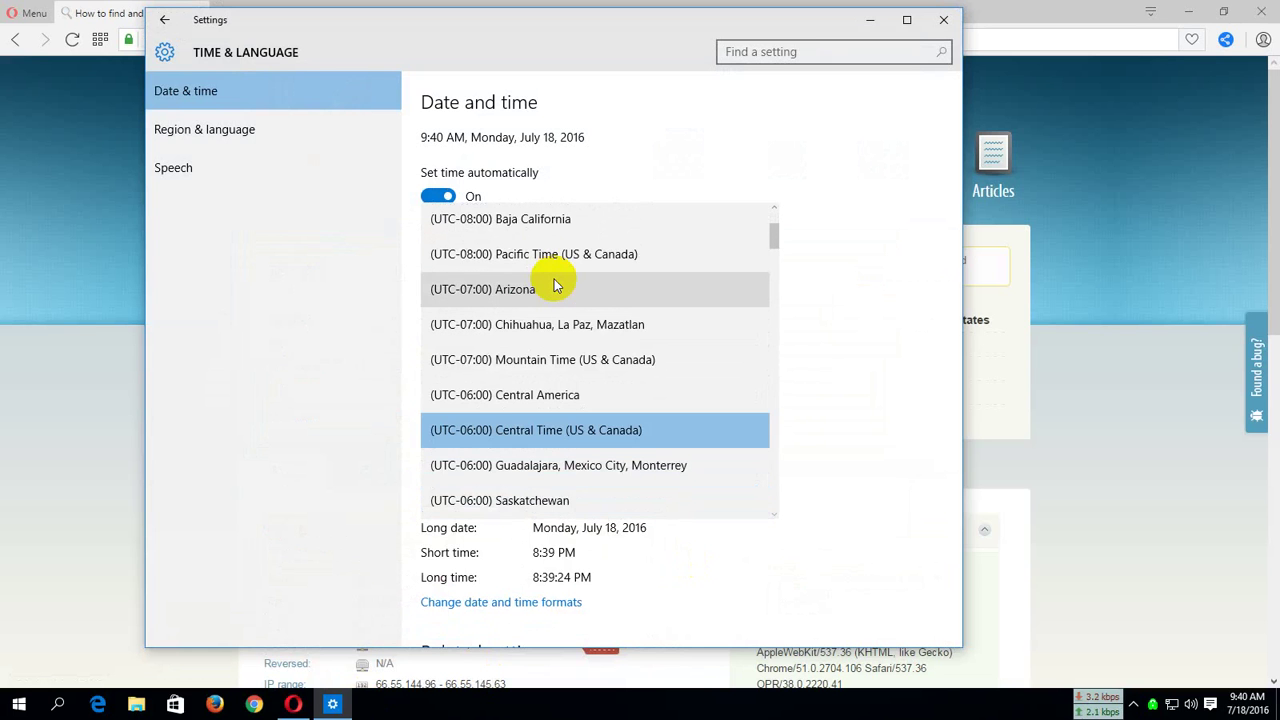
scroll(556, 286, down, 3)
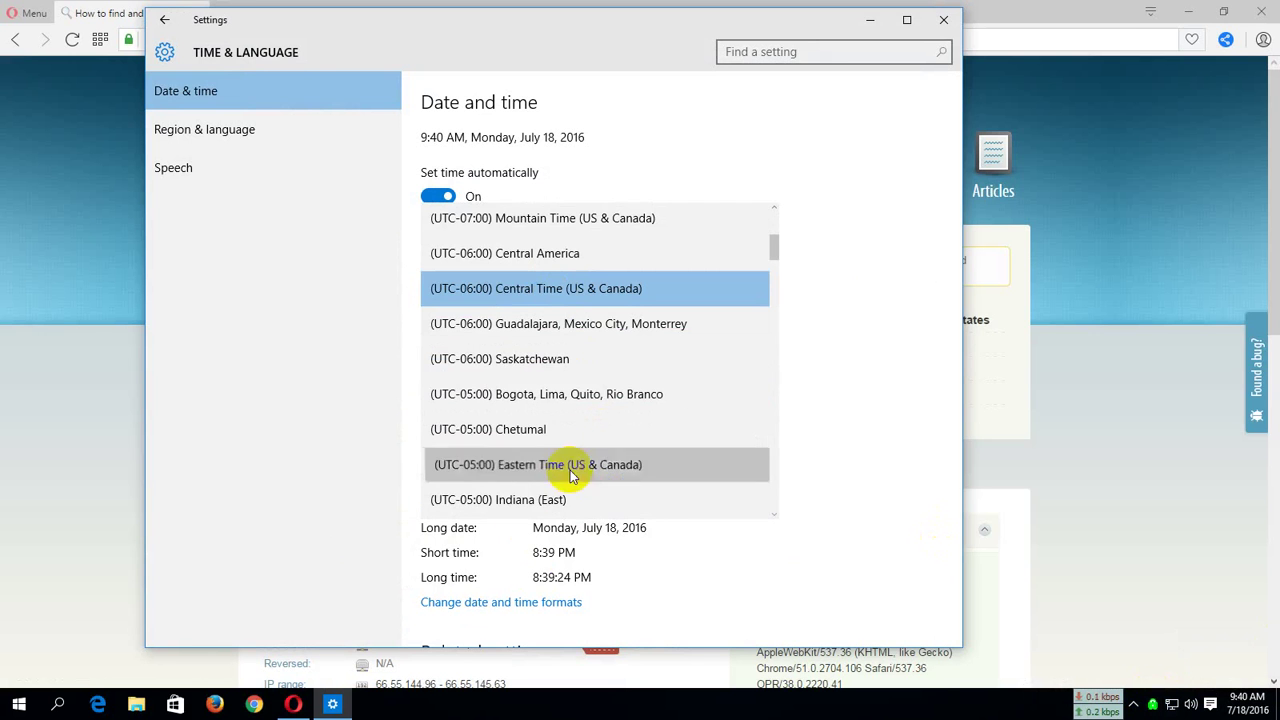
click(570, 475)
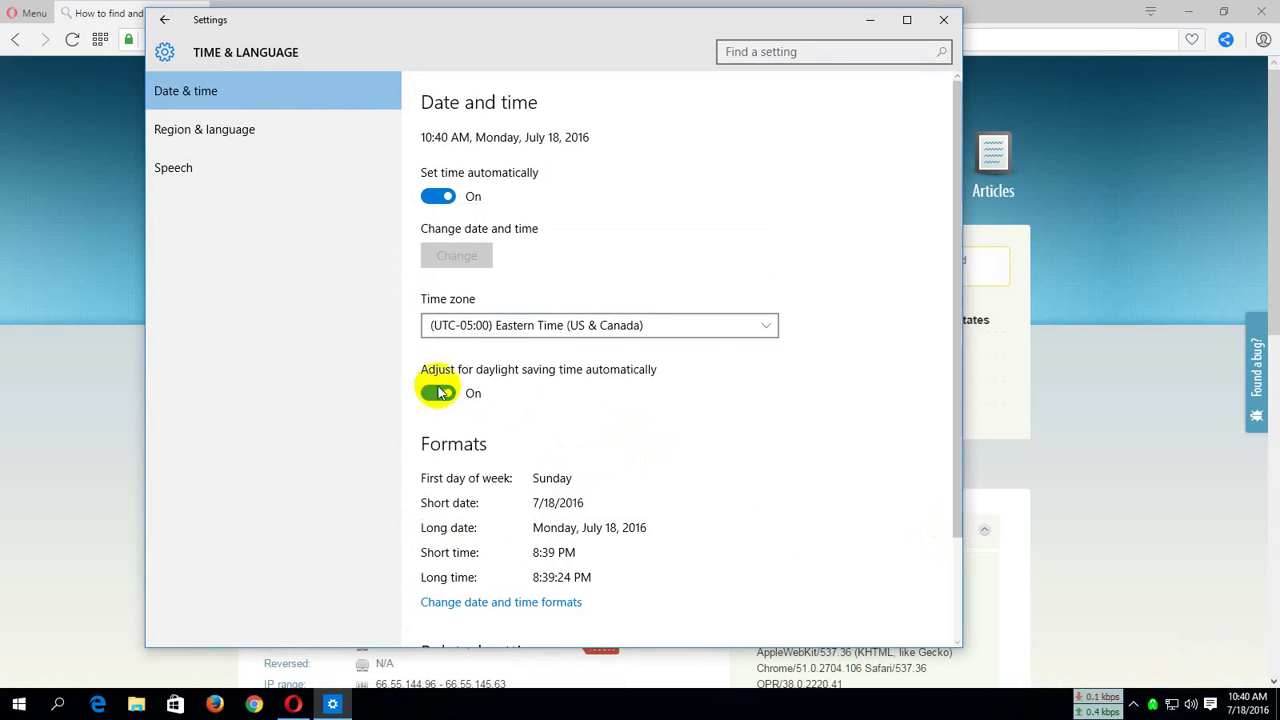
Reload whoer.net, check the refreshed anonymity rating, and close the Windows date and time settings
click(870, 20)
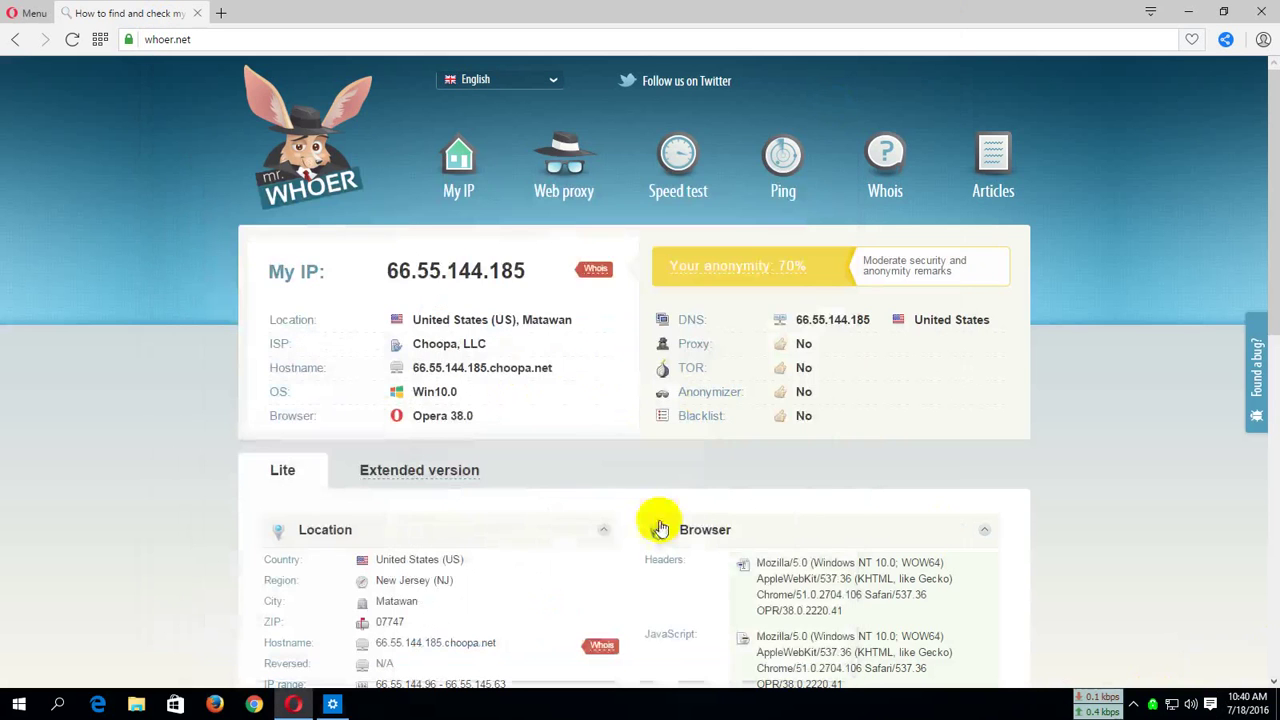
click(72, 39)
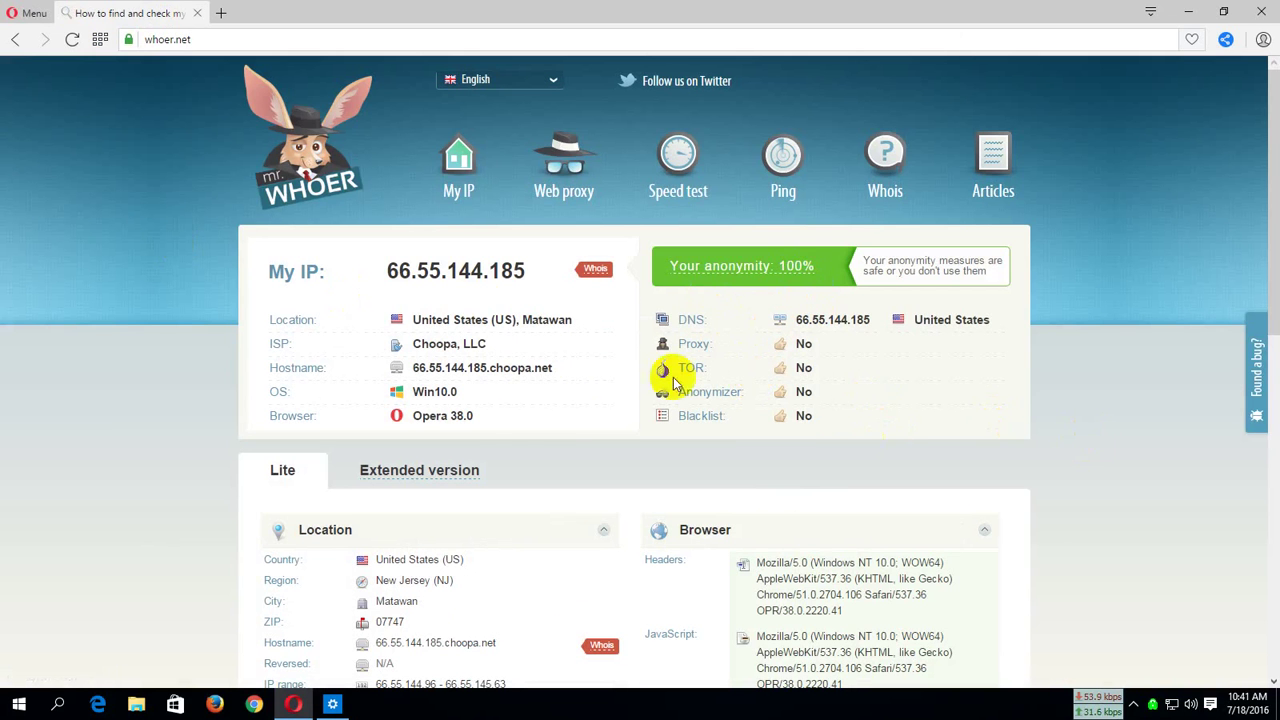
click(332, 704)
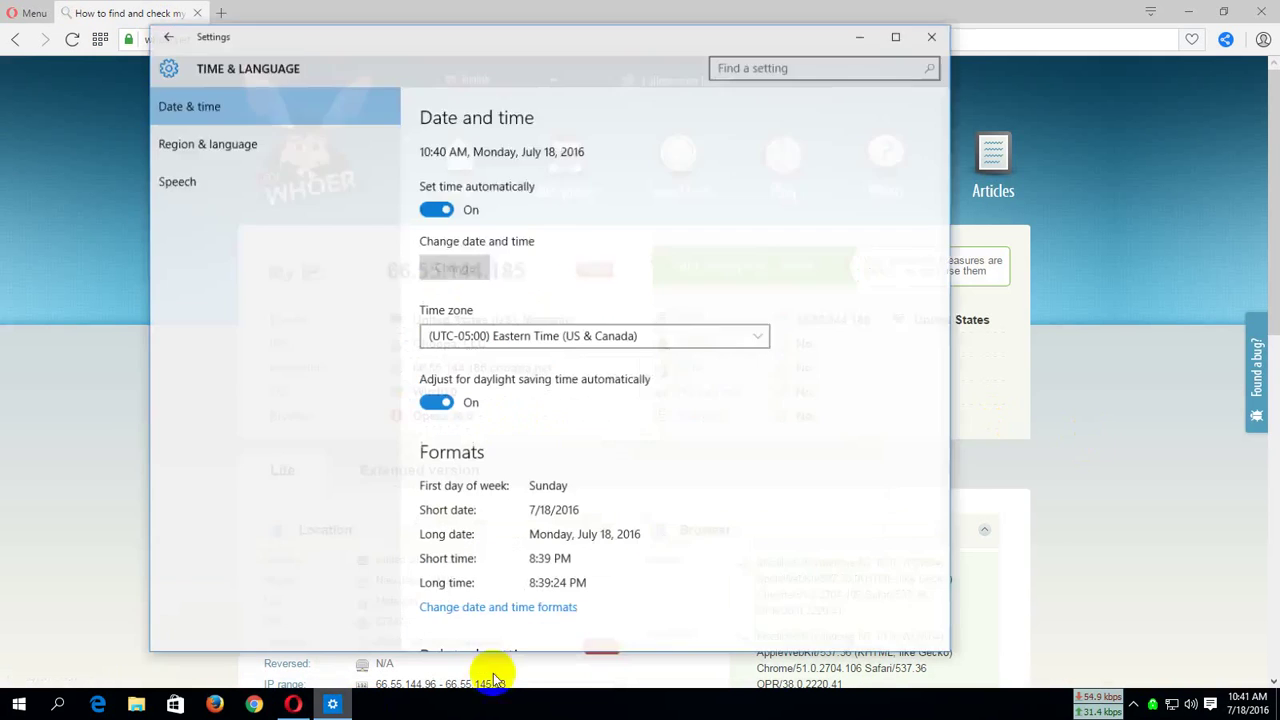
click(943, 19)
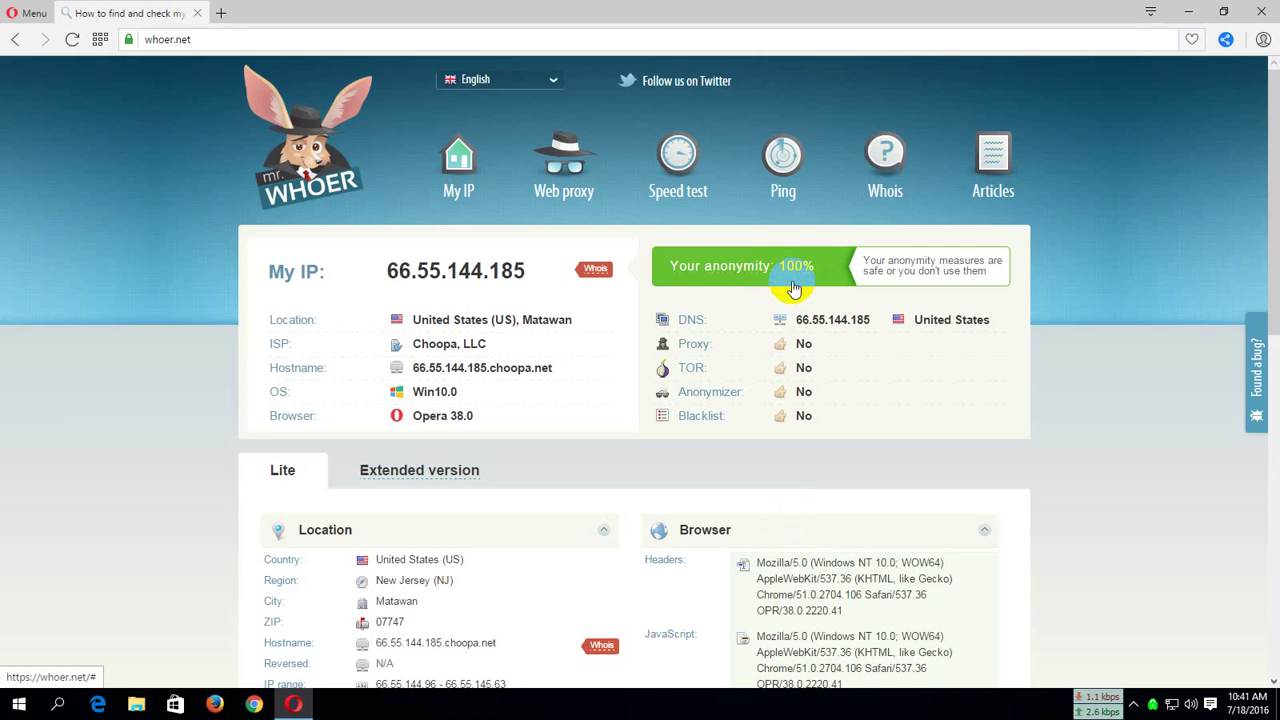
Reopen the Windows date and time settings, review the US time zone options without changing the selection, and close the settings
click(1255, 708)
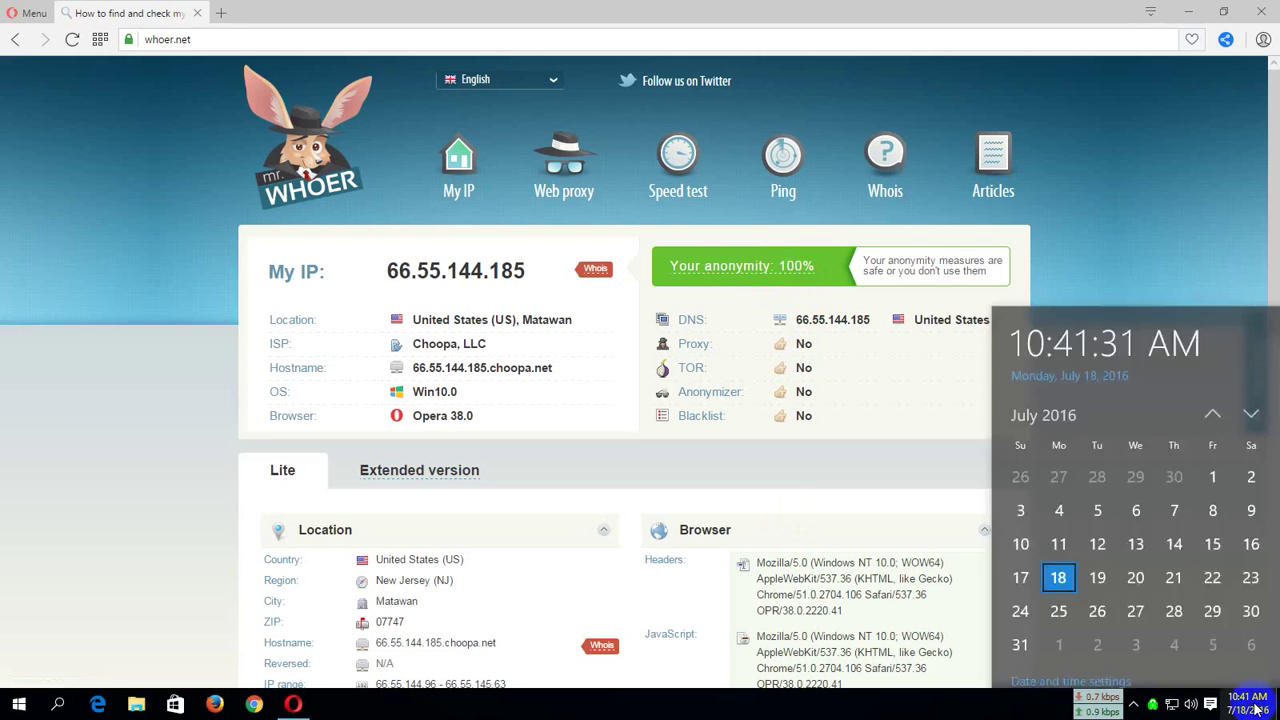
click(1112, 682)
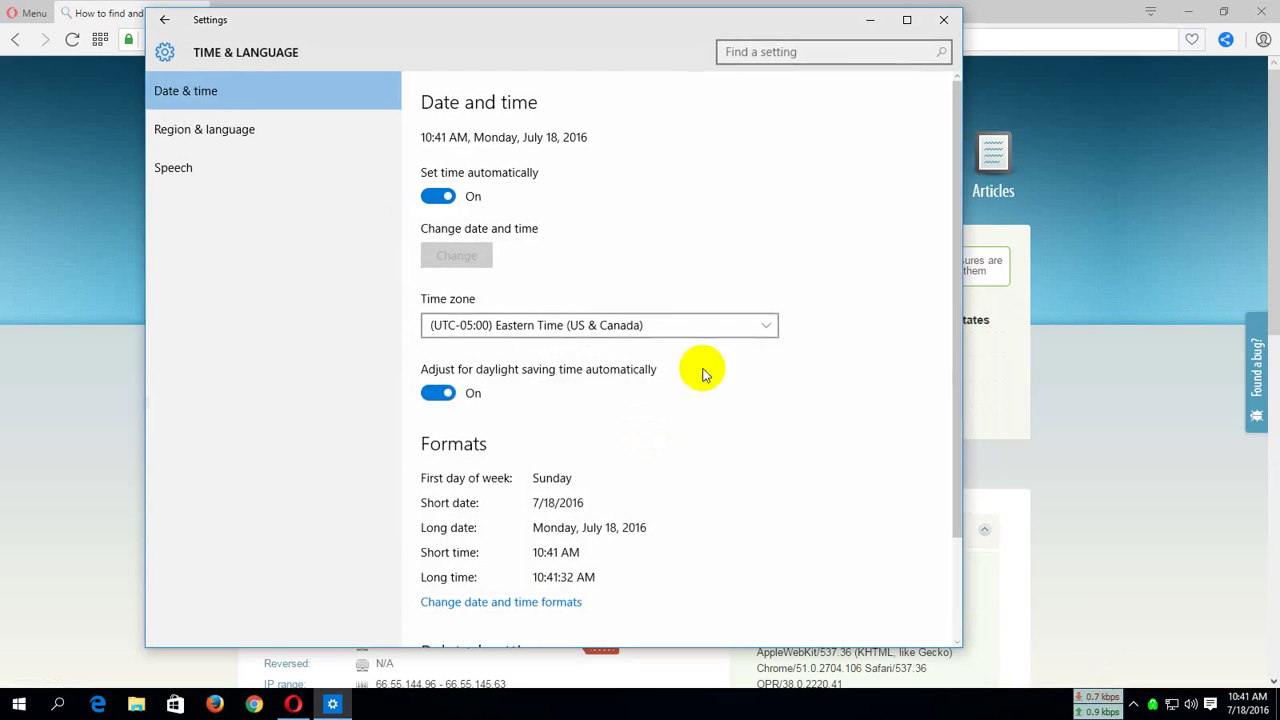
click(660, 328)
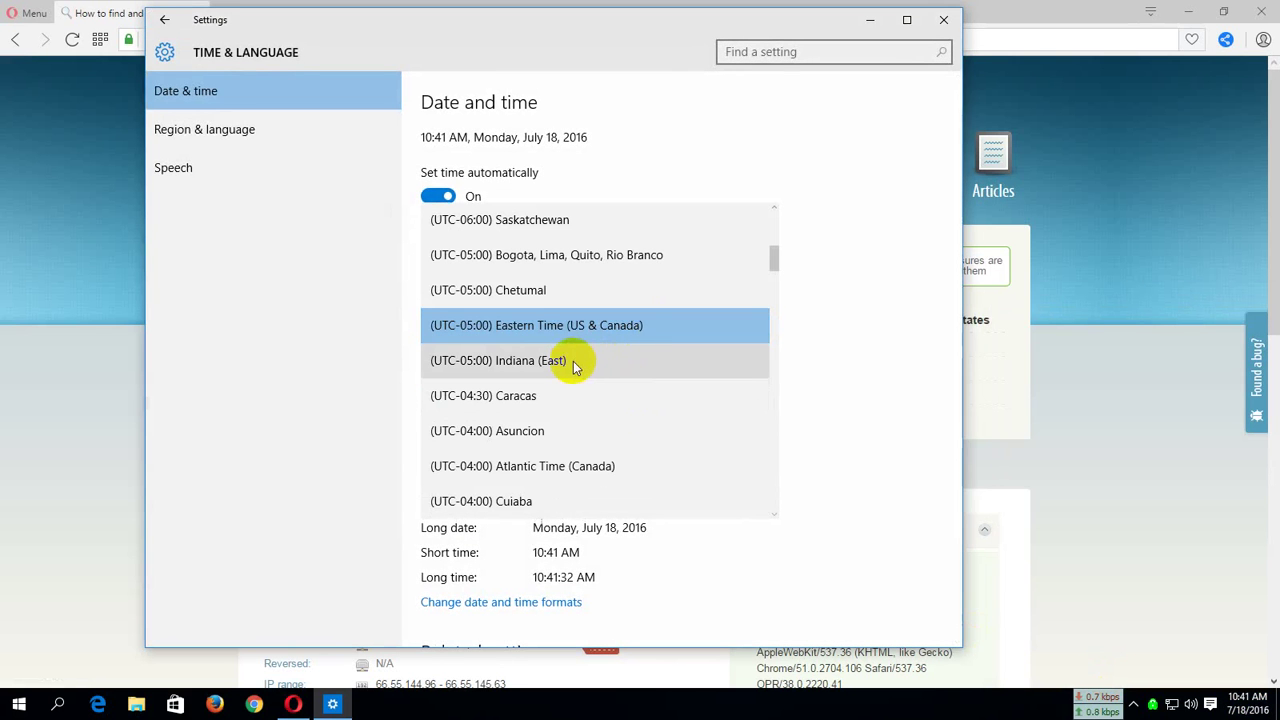
scroll(565, 325, up, 1)
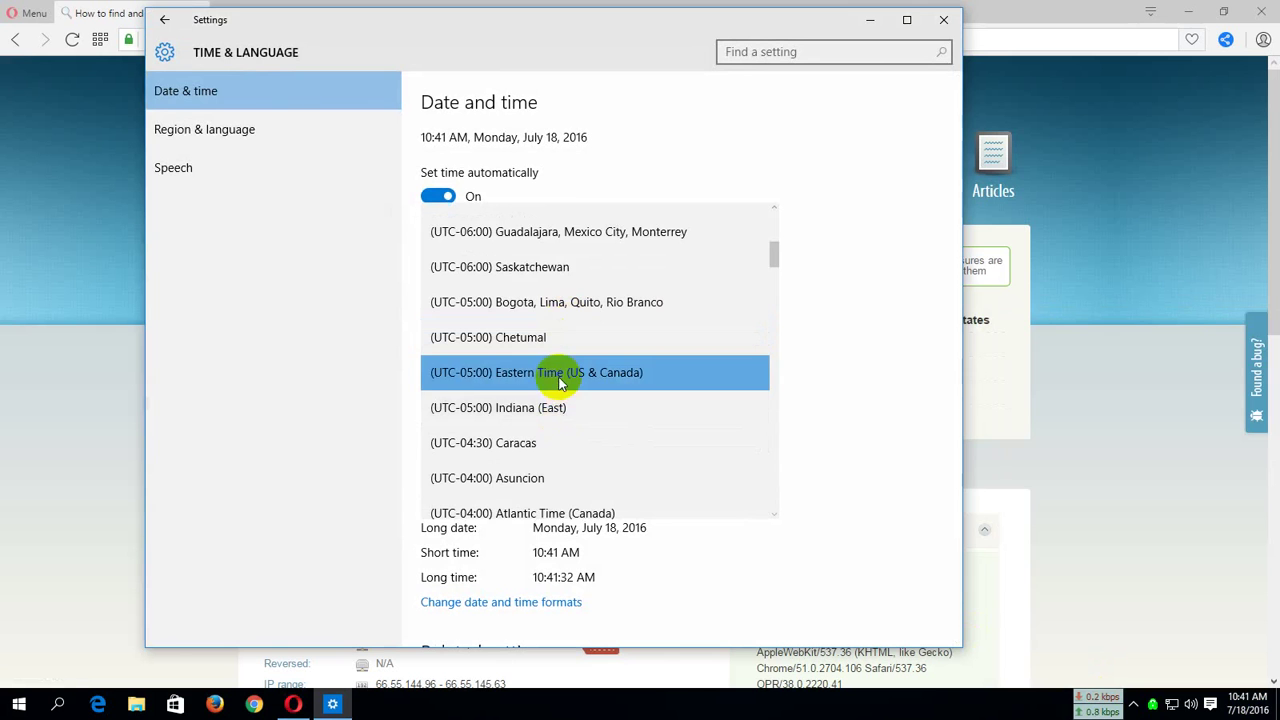
scroll(560, 380, up, 2)
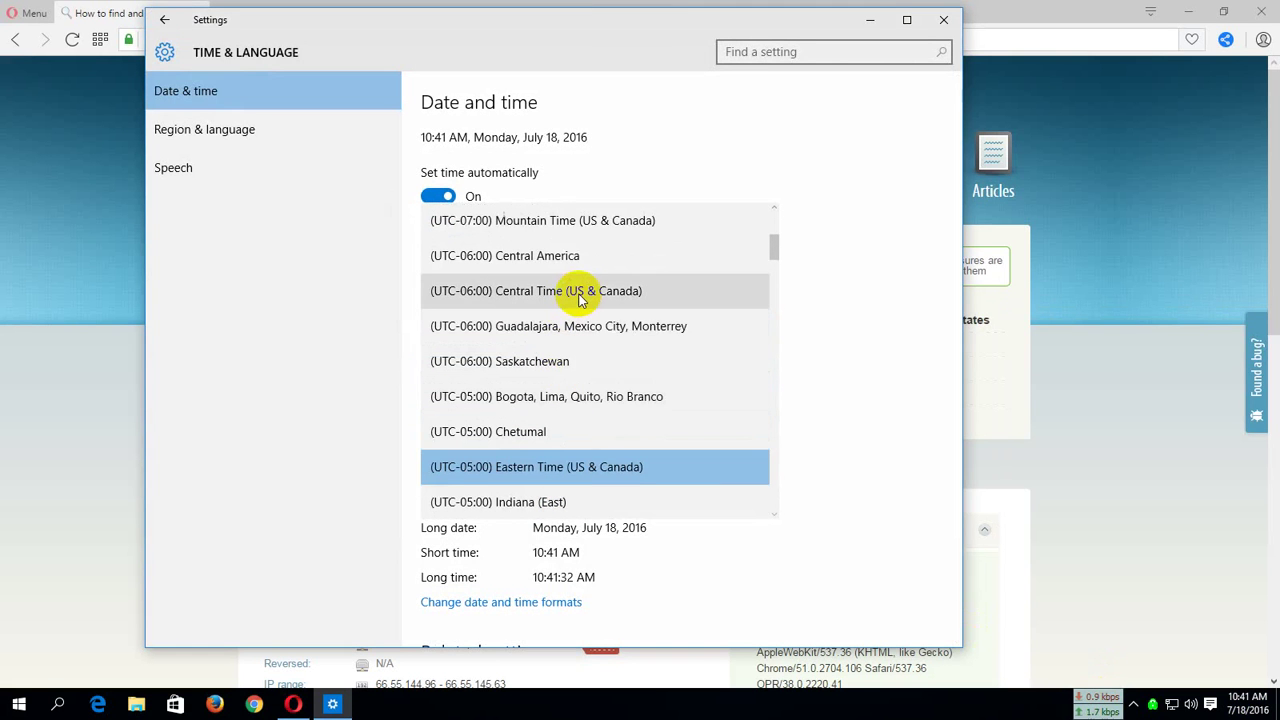
scroll(578, 300, up, 2)
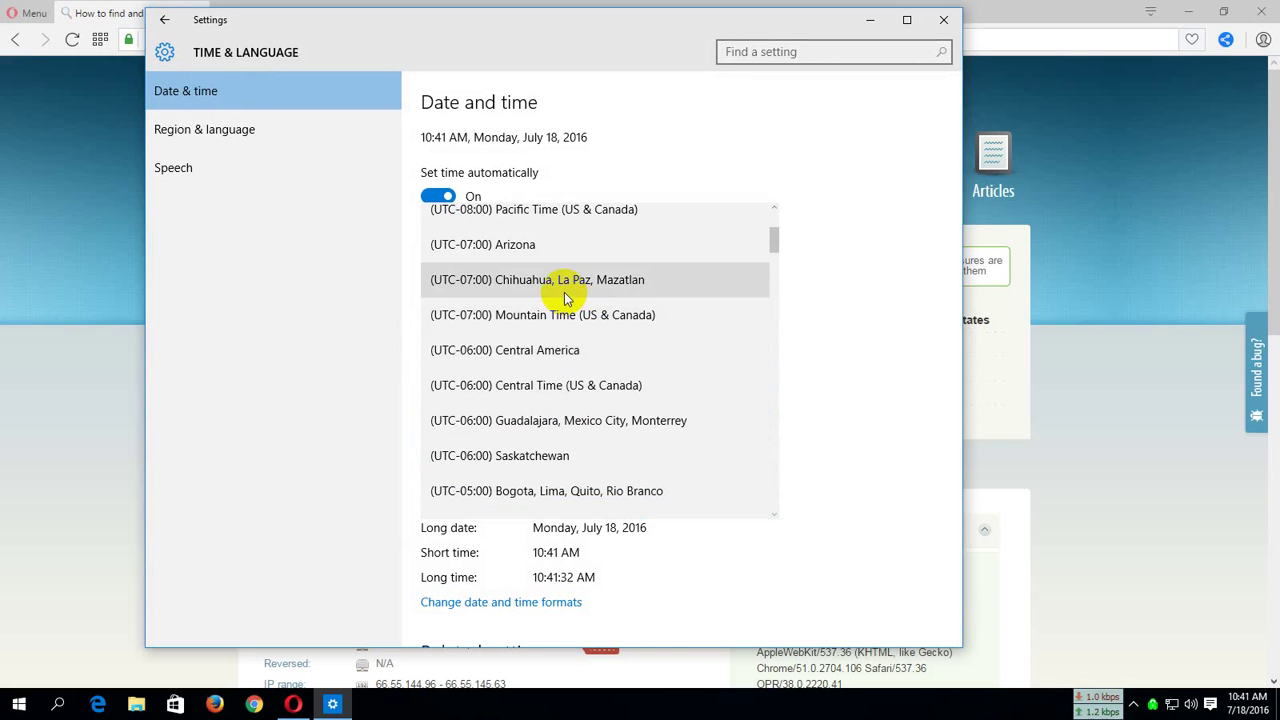
scroll(565, 298, up, 2)
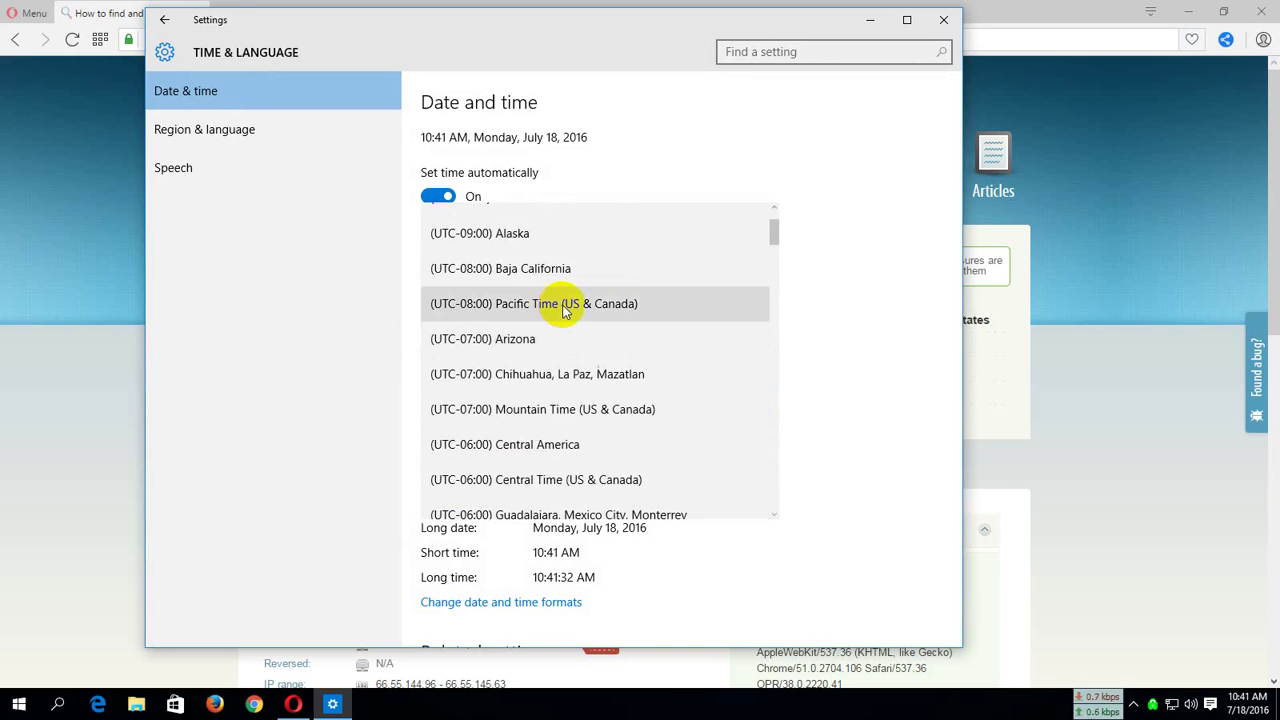
scroll(565, 308, up, 1)
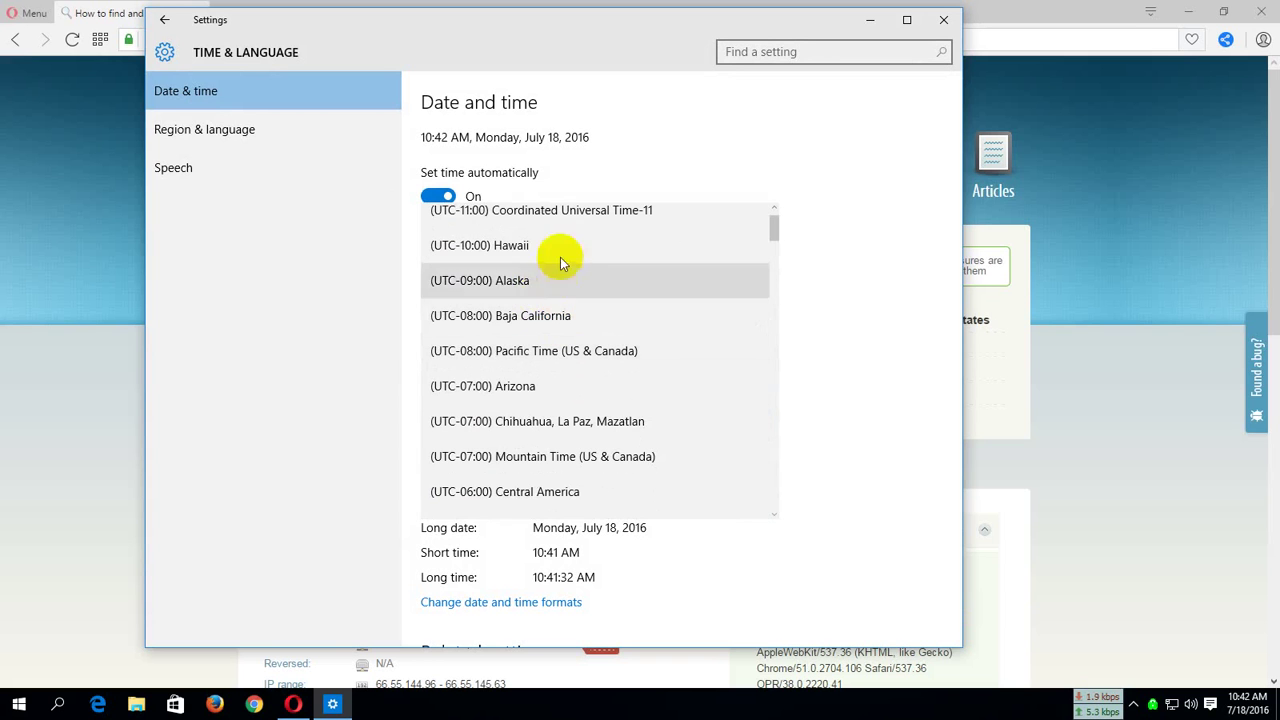
scroll(562, 267, up, 1)
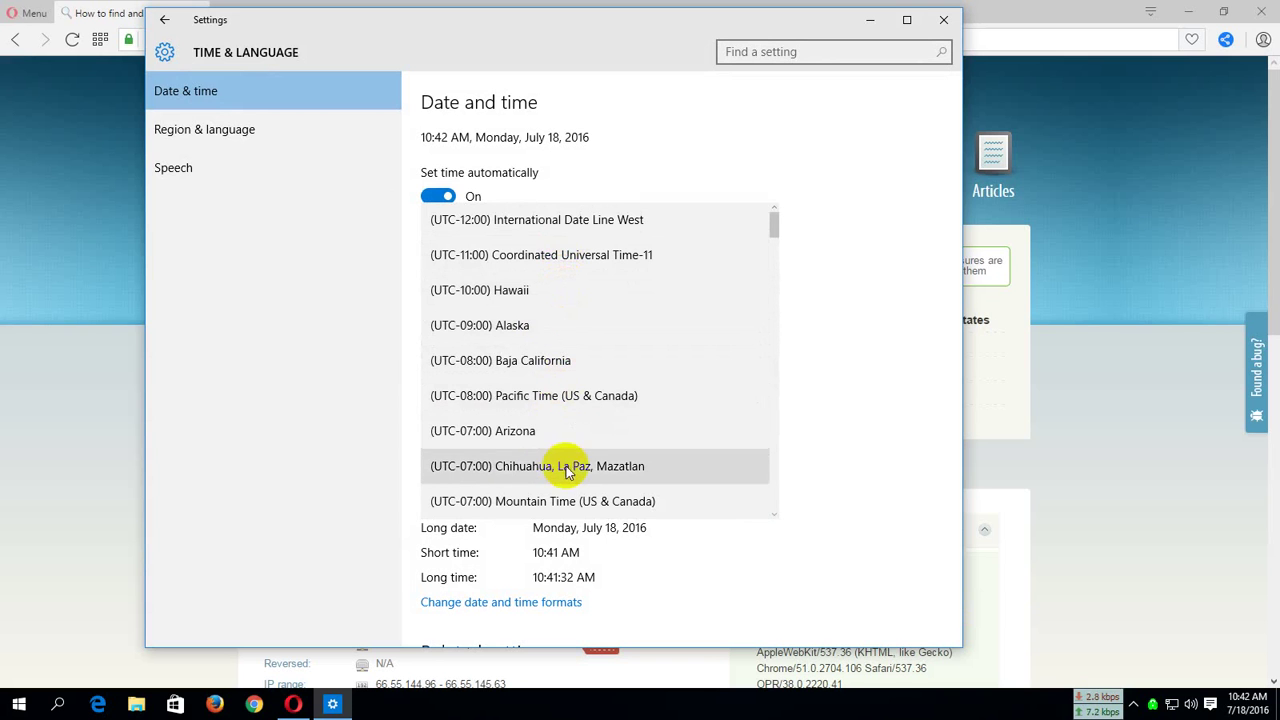
scroll(575, 505, down, 1)
scroll(575, 505, down, 2)
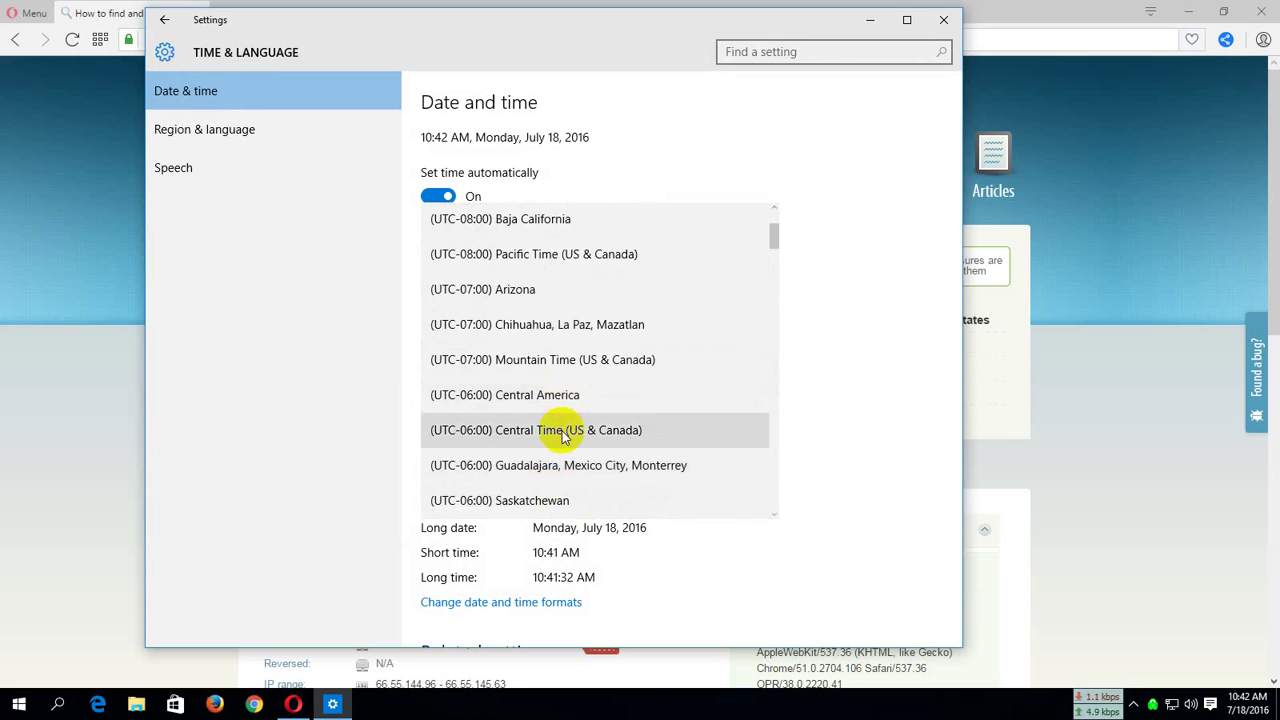
scroll(563, 425, down, 1)
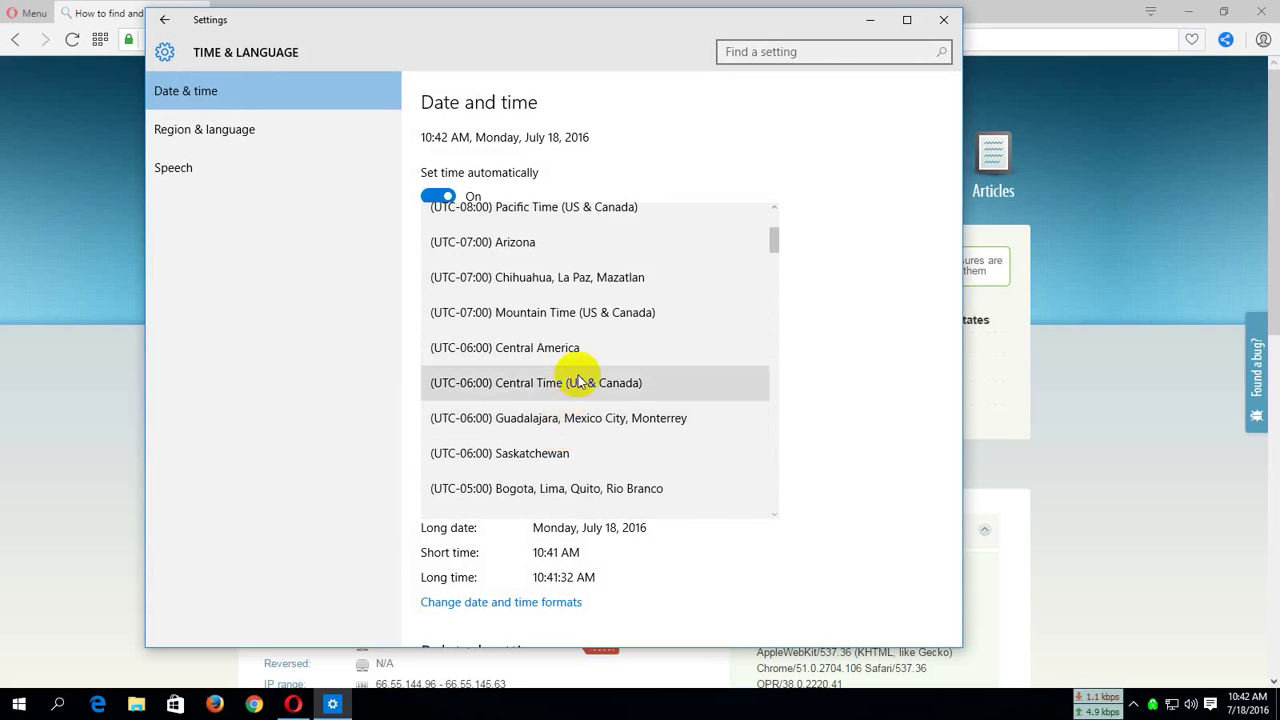
scroll(578, 378, down, 3)
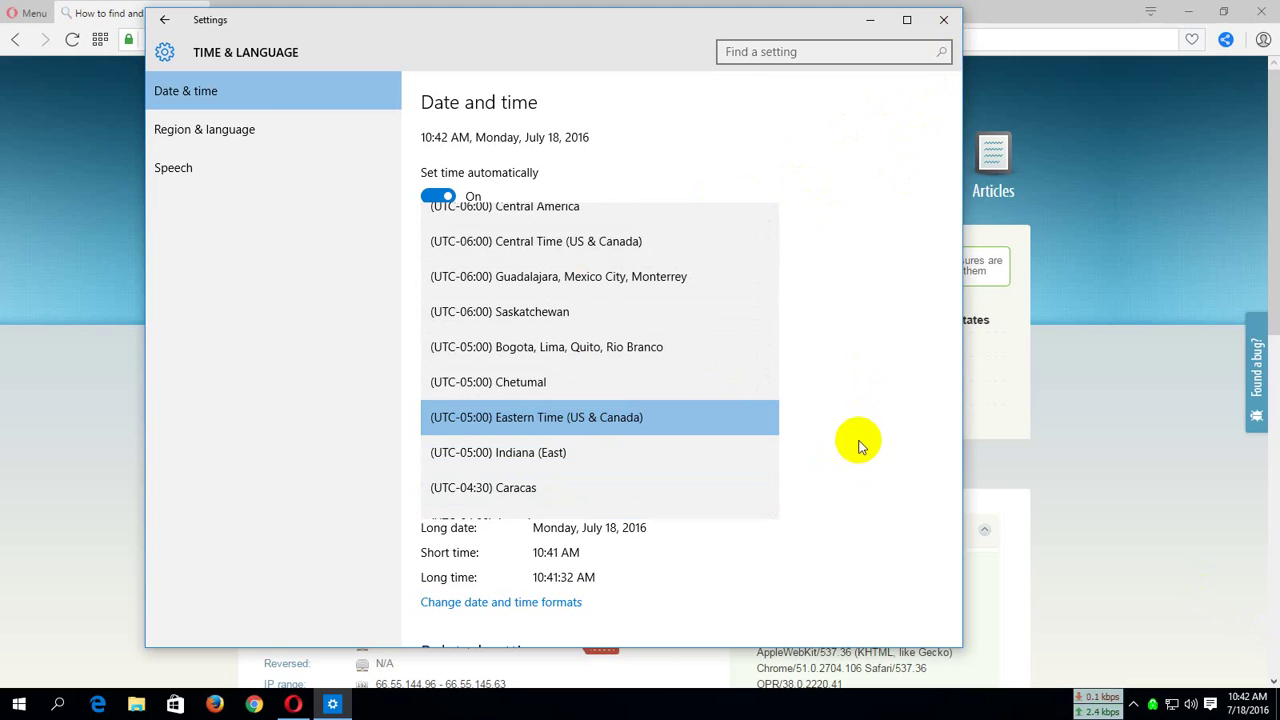
click(943, 19)
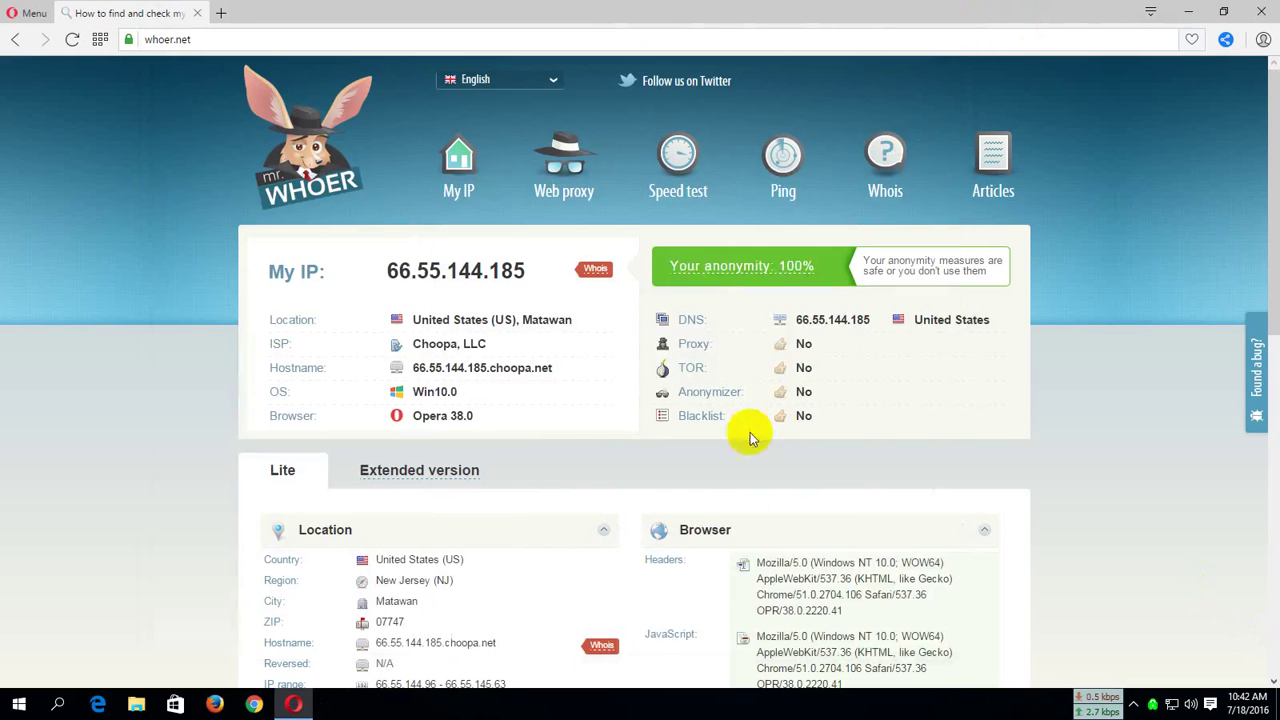